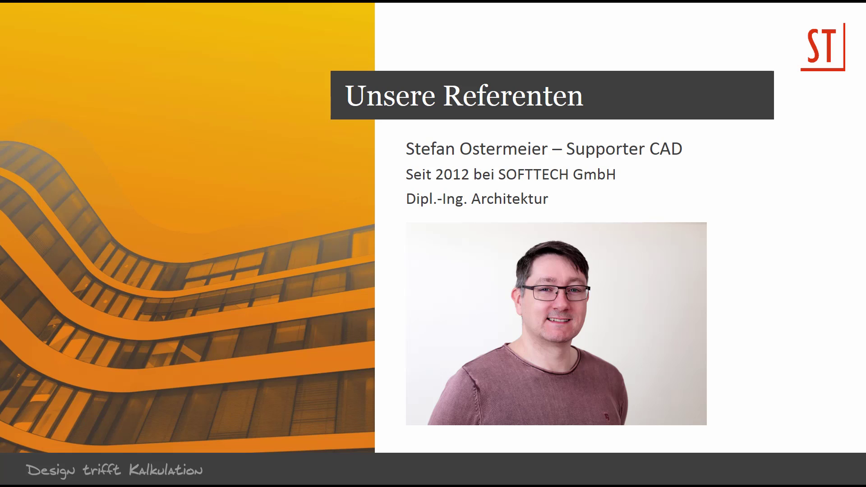
Step: Advance past the intro slides to the webinar drawing in SPIRIT
{"action": "key", "text": "Right"}
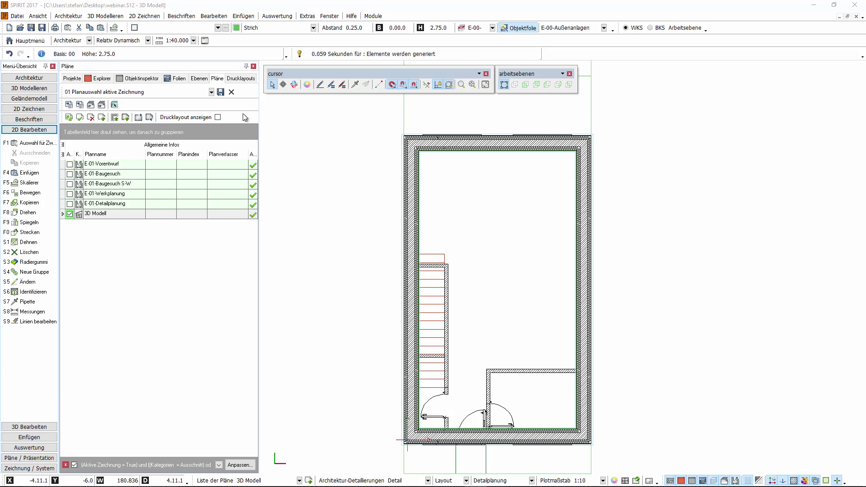
Step: Show the Folien layer list instead of the plan list in the side panel
{"action": "left_click", "coordinate": [180, 79]}
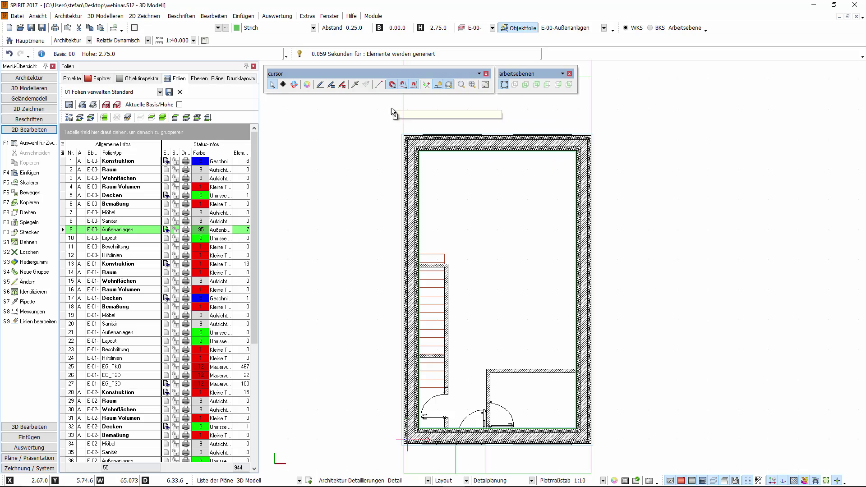
Step: Orbit the house with 3D-Orbit, then return to plan view and the Pläne list
{"action": "left_click", "coordinate": [294, 84]}
{"action": "mouse_move", "coordinate": [393, 362]}
{"action": "left_mouse_down"}
{"action": "mouse_move", "coordinate": [417, 273]}
{"action": "mouse_move", "coordinate": [437, 251]}
{"action": "mouse_move", "coordinate": [397, 252]}
{"action": "left_mouse_up"}
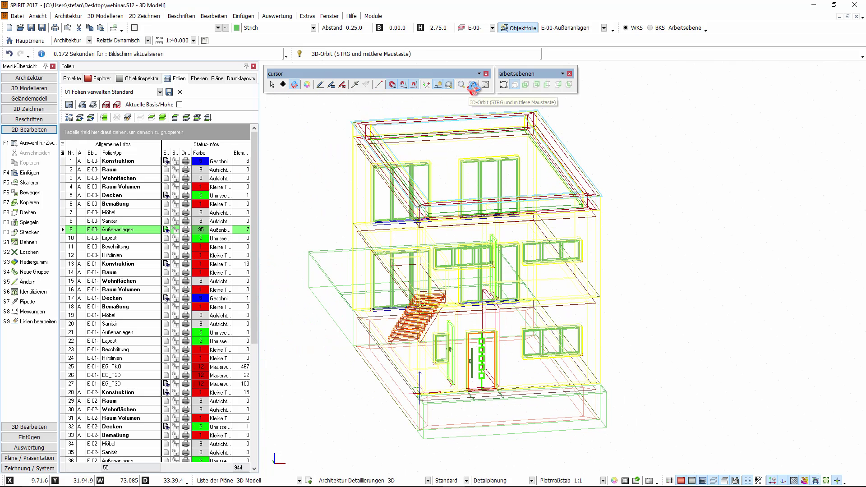
{"action": "left_click", "coordinate": [504, 85]}
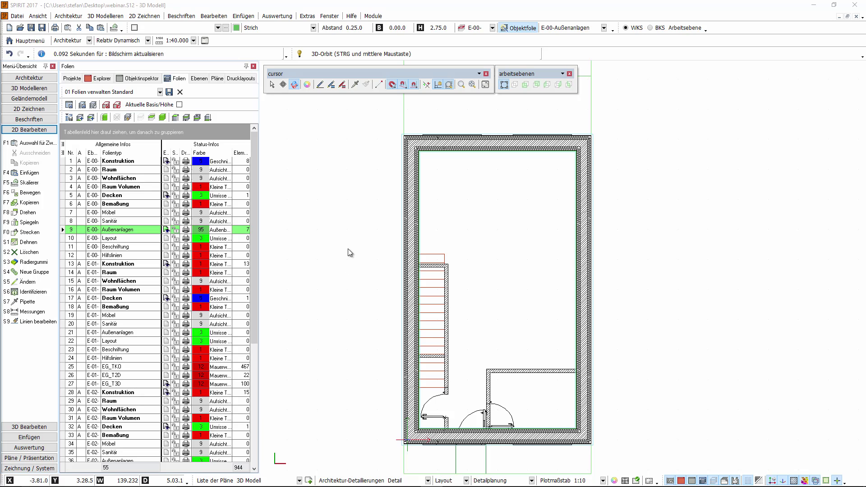
{"action": "left_click", "coordinate": [217, 78]}
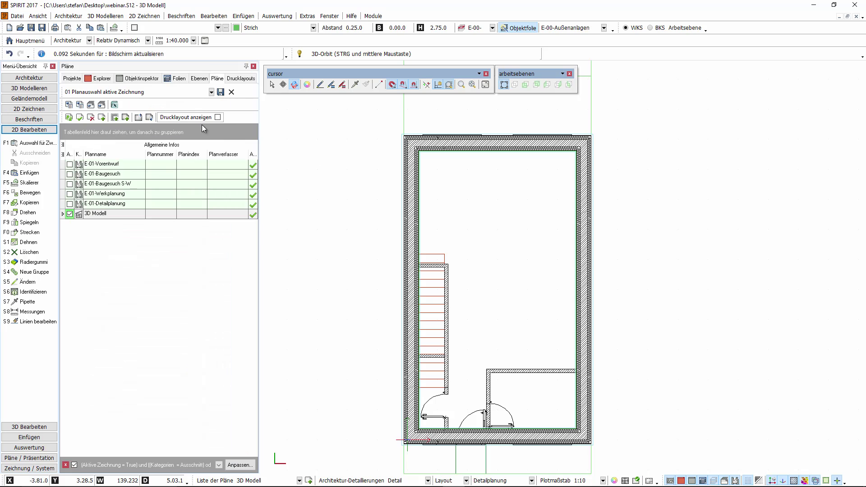
Step: Start Pläne / Präsentation > F3 Pläne, and briefly check the Fenster menu's open drawings
{"action": "left_click", "coordinate": [26, 458]}
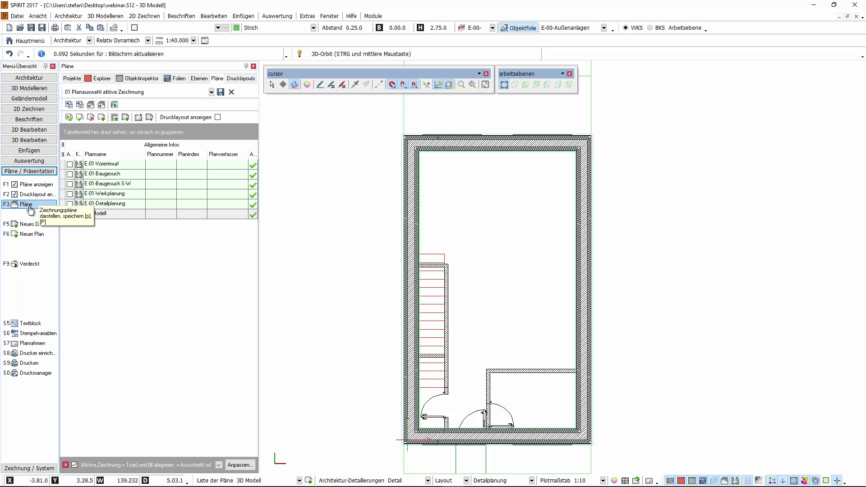
{"action": "left_click", "coordinate": [26, 204]}
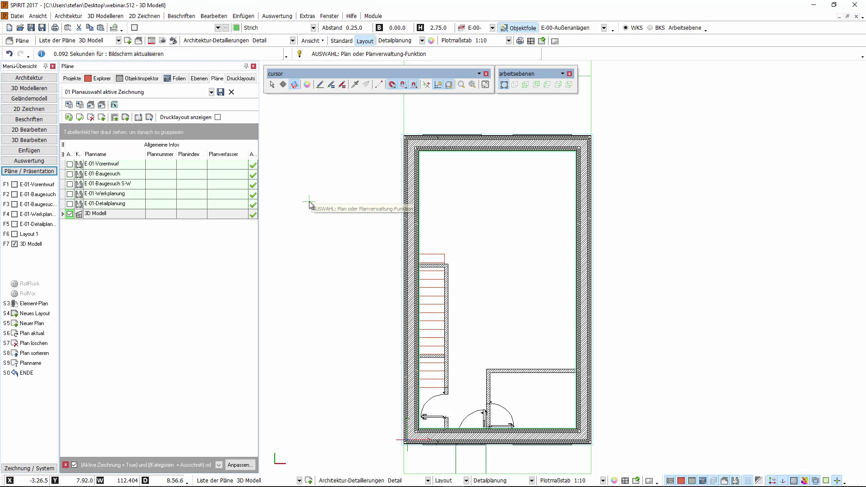
{"action": "left_click", "coordinate": [336, 20]}
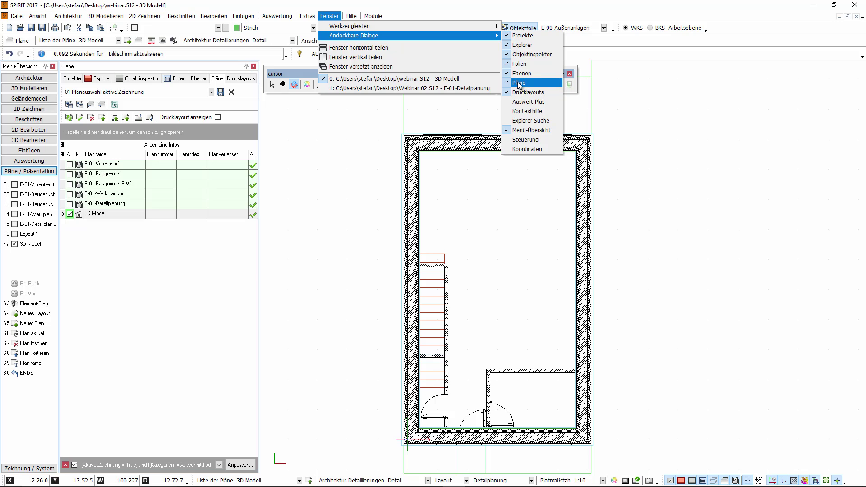
{"action": "left_click", "coordinate": [170, 286]}
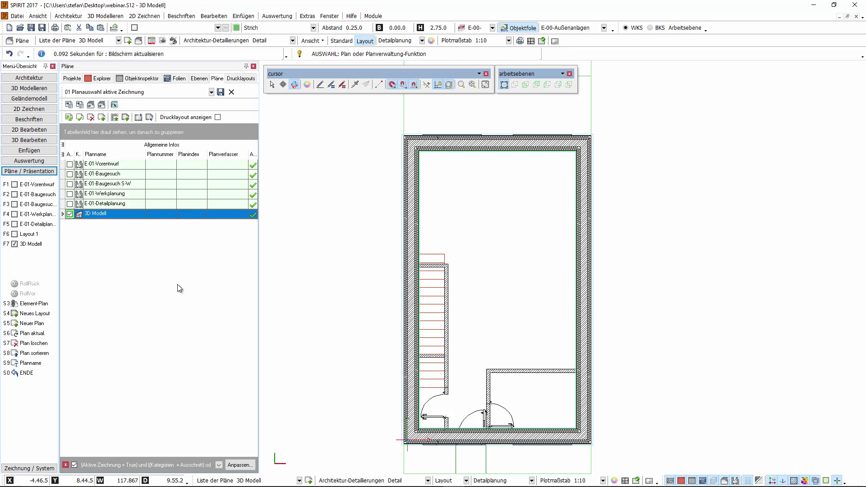
Step: Make E-01-Vorentwurf the active plan and rename it KG with S9 Planname
{"action": "left_click", "coordinate": [16, 185]}
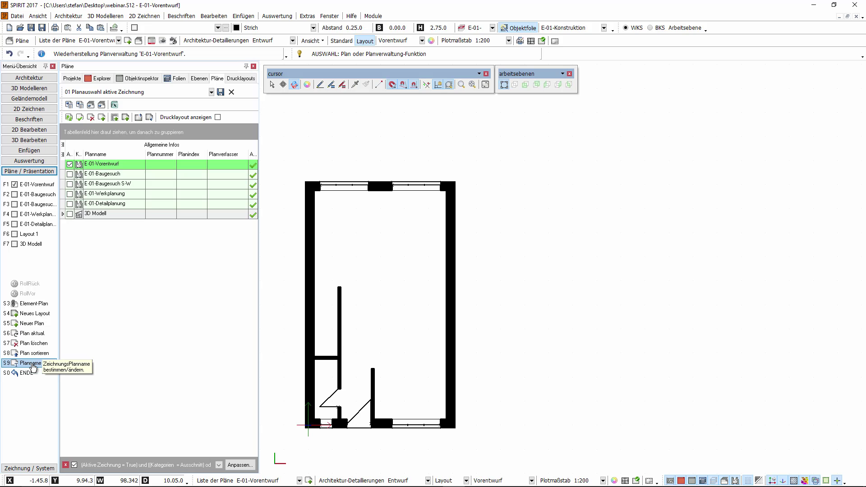
{"action": "left_click", "coordinate": [33, 367]}
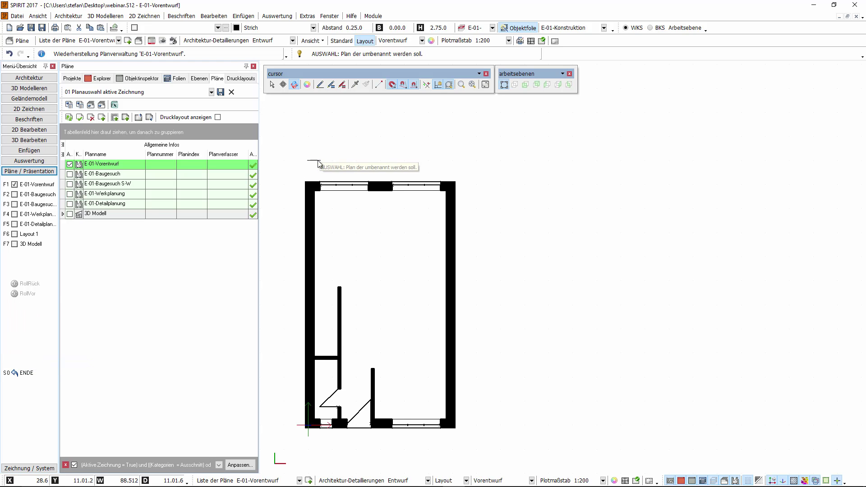
{"action": "left_click", "coordinate": [52, 190]}
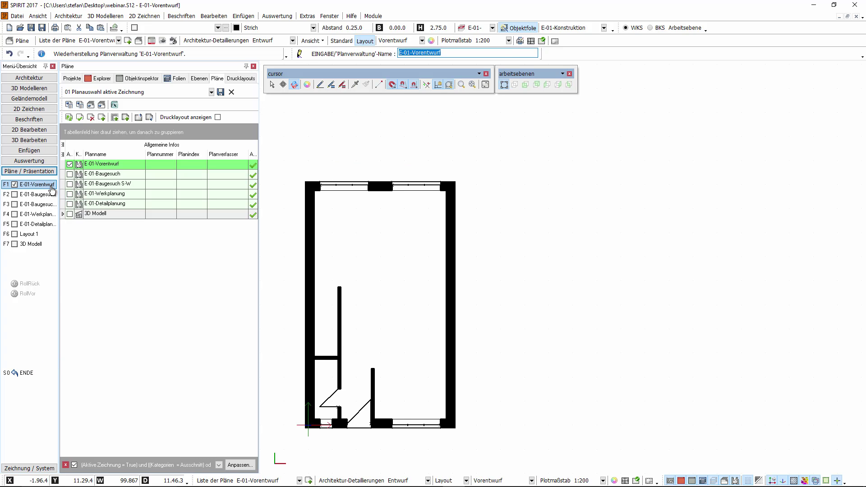
{"action": "type", "text": "KG"}
{"action": "key", "text": "Return"}
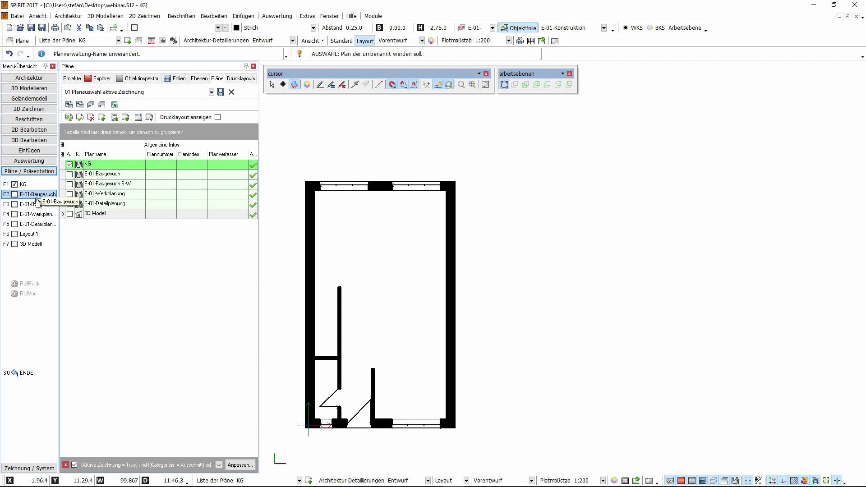
Step: Rename the next three plans EG, OG and DG
{"action": "double_click", "coordinate": [108, 175]}
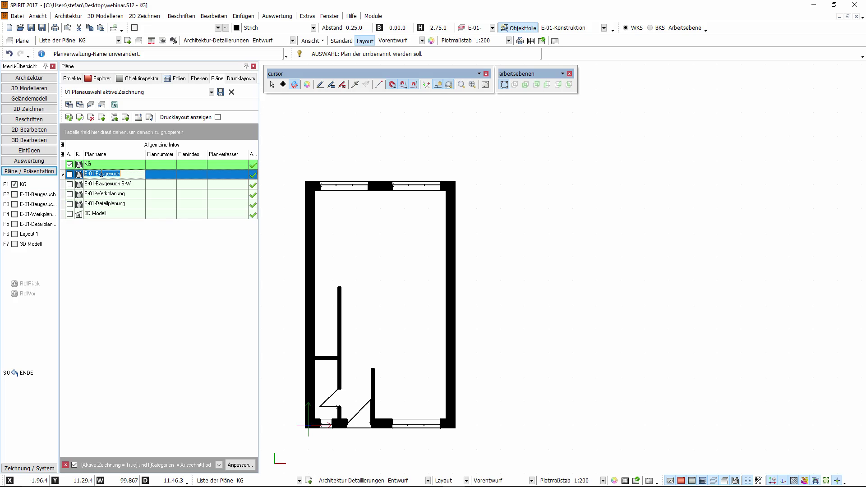
{"action": "type", "text": "EG"}
{"action": "double_click", "coordinate": [105, 184]}
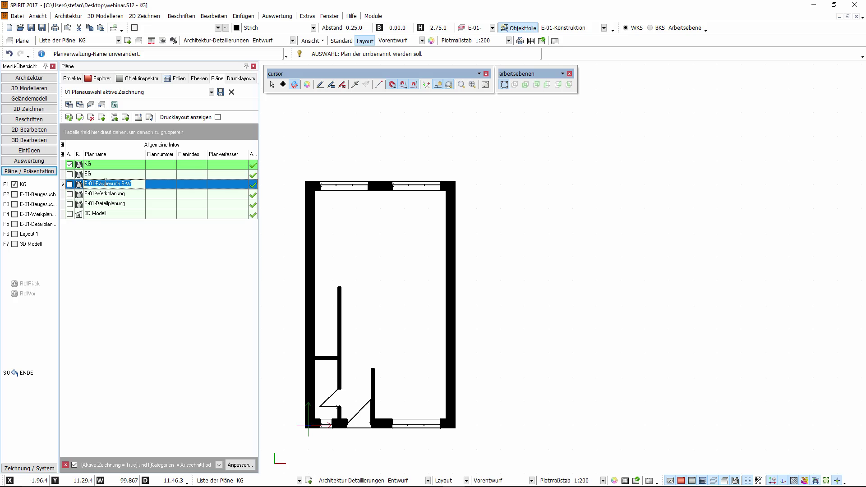
{"action": "type", "text": "0"}
{"action": "double_click", "coordinate": [113, 194]}
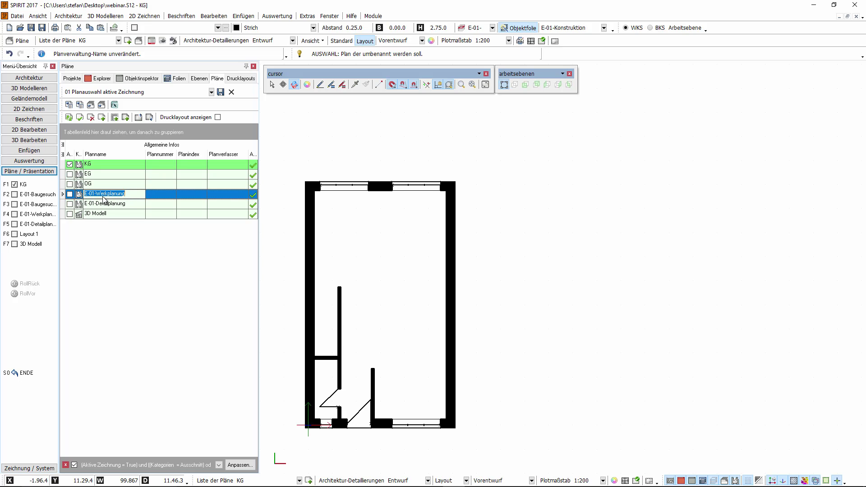
{"action": "type", "text": "DG"}
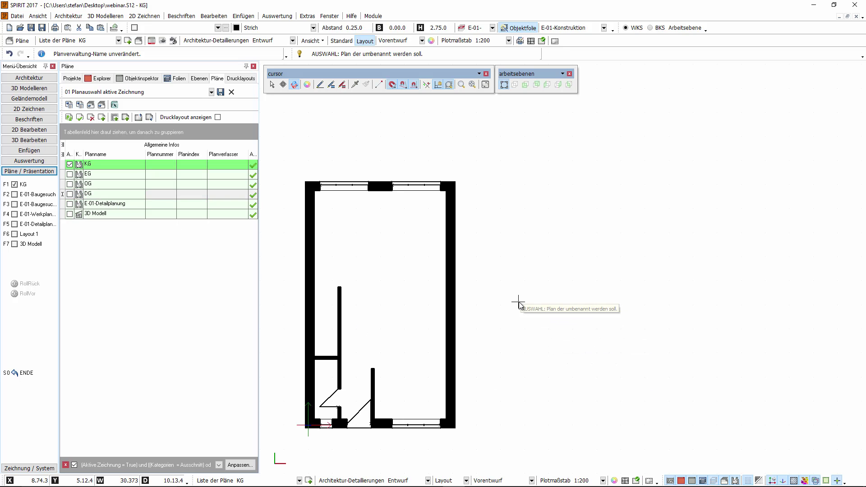
{"action": "scroll", "coordinate": [518, 303], "scroll_direction": "down", "scroll_amount": 2}
{"action": "scroll", "coordinate": [461, 354], "scroll_direction": "up", "scroll_amount": 2}
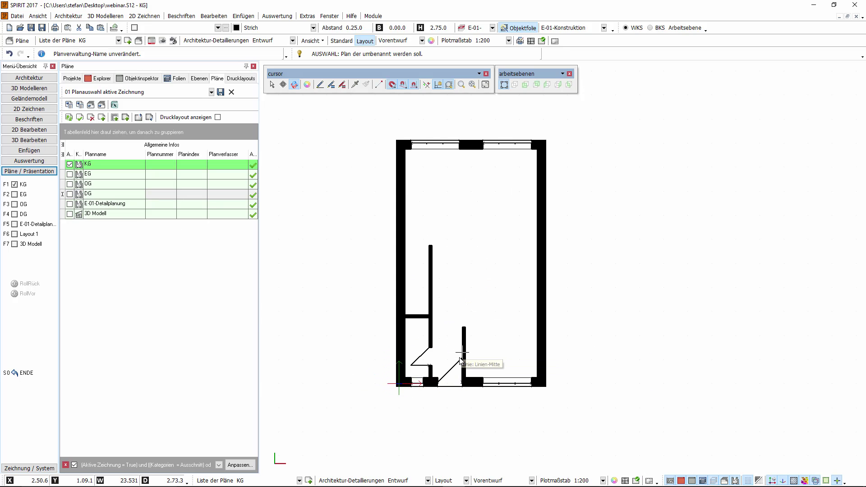
Step: Make E-00 Konstruktion the only active layer and switch on E-00 Decken
{"action": "left_click", "coordinate": [183, 77]}
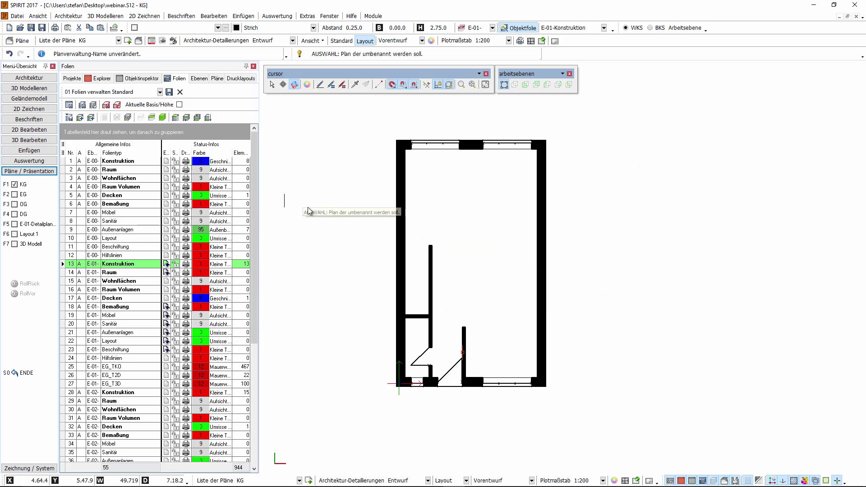
{"action": "left_click", "coordinate": [153, 162]}
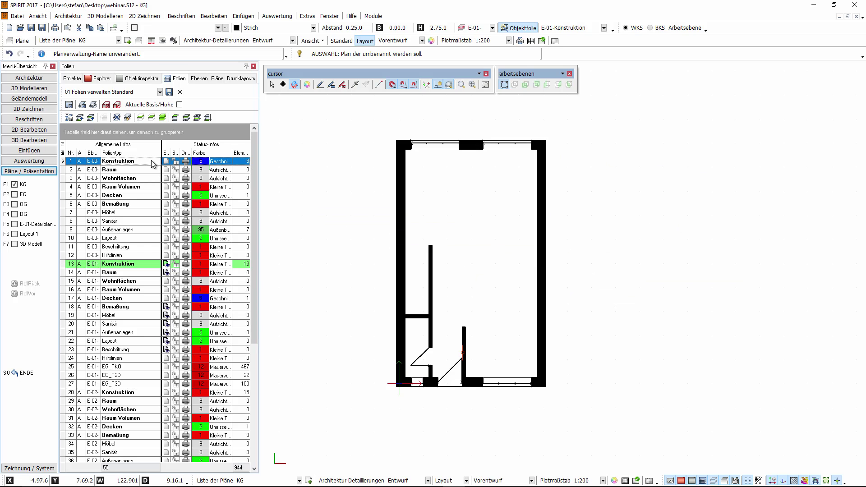
{"action": "right_click", "coordinate": [153, 163]}
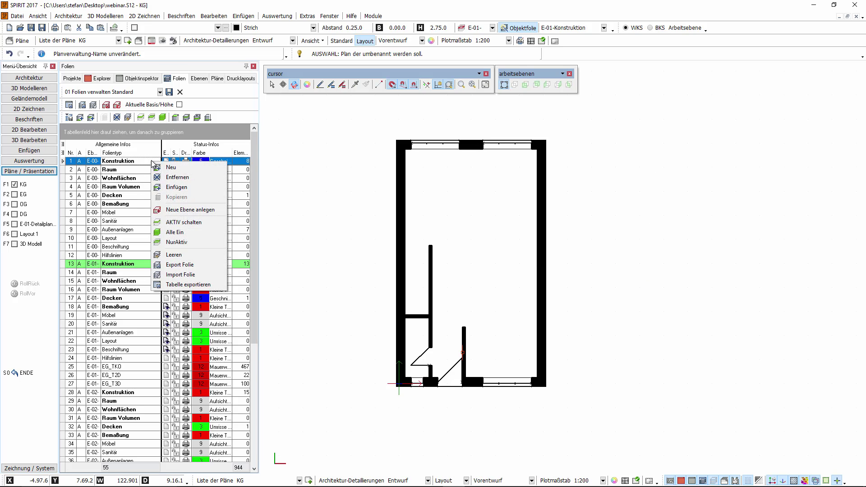
{"action": "left_click", "coordinate": [187, 244]}
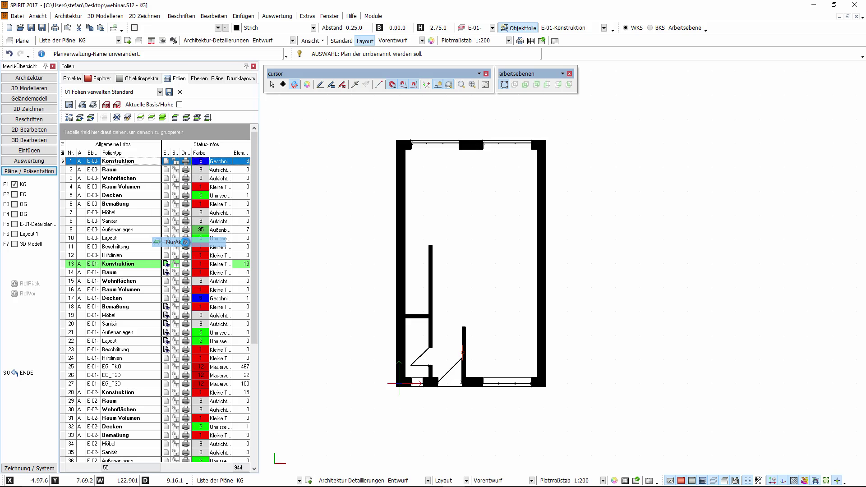
{"action": "left_click", "coordinate": [166, 195]}
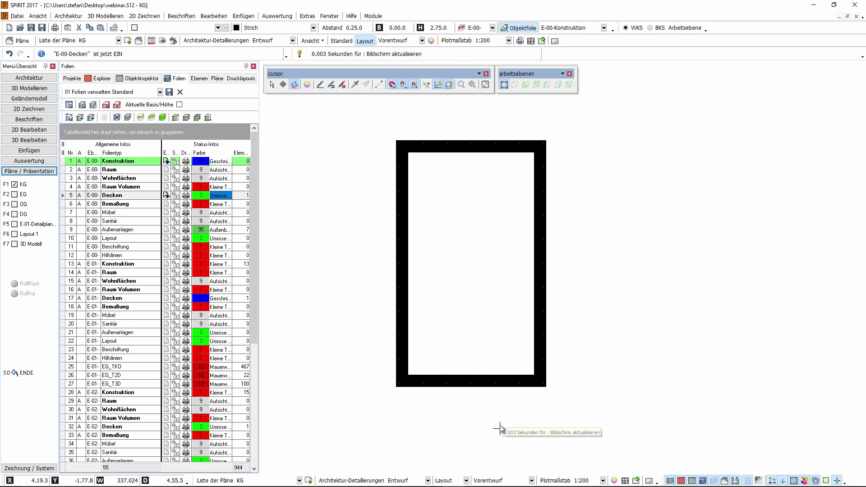
Step: Set detail level Detail, plot scale 1:10 and plan style Detailplanung
{"action": "left_click", "coordinate": [427, 481]}
{"action": "left_click", "coordinate": [408, 459]}
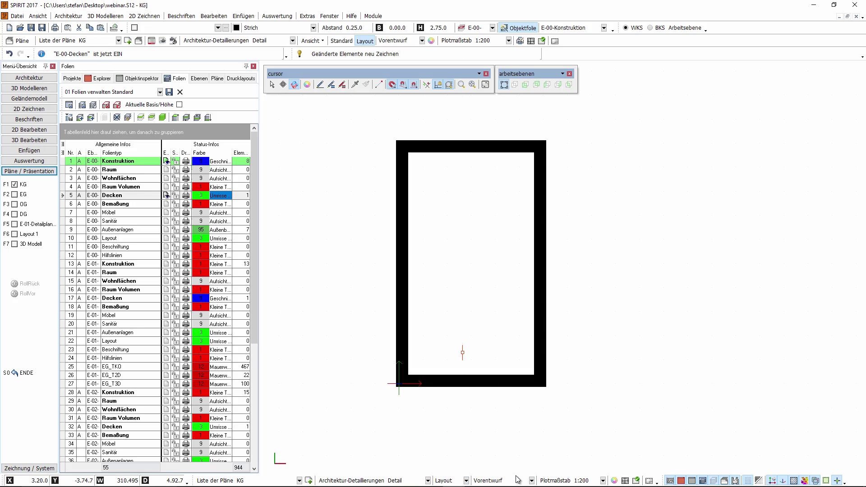
{"action": "left_click", "coordinate": [603, 481]}
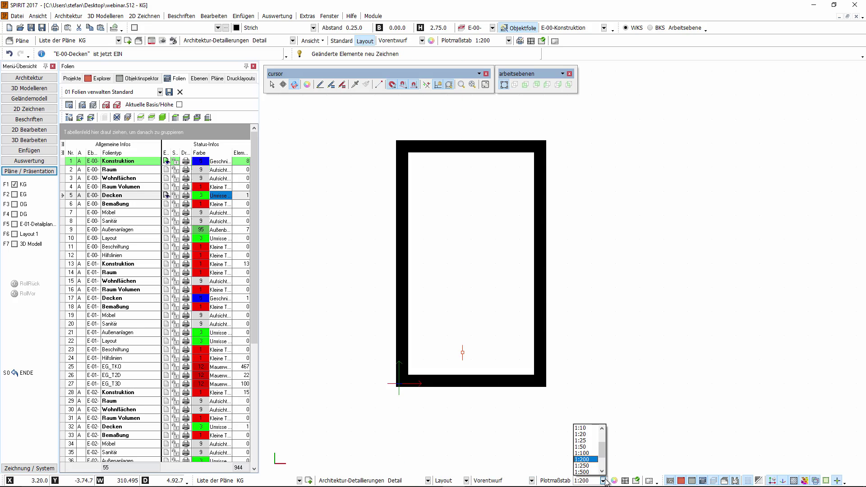
{"action": "left_click", "coordinate": [590, 432]}
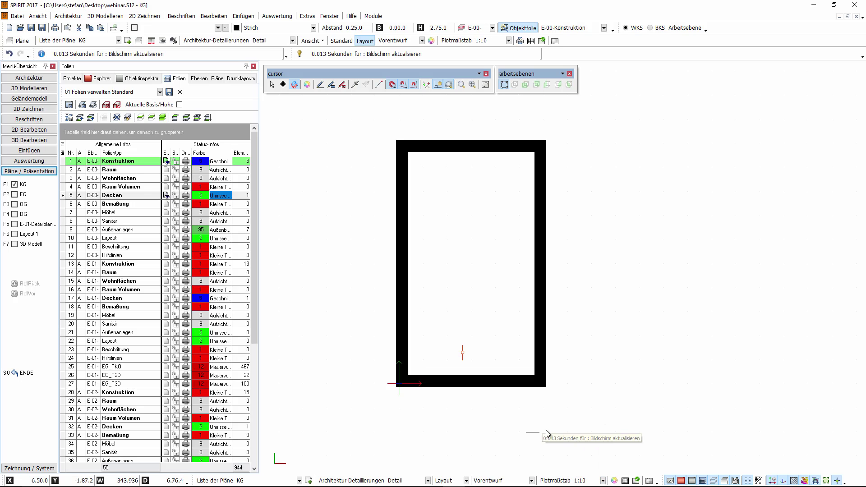
{"action": "left_click", "coordinate": [527, 482]}
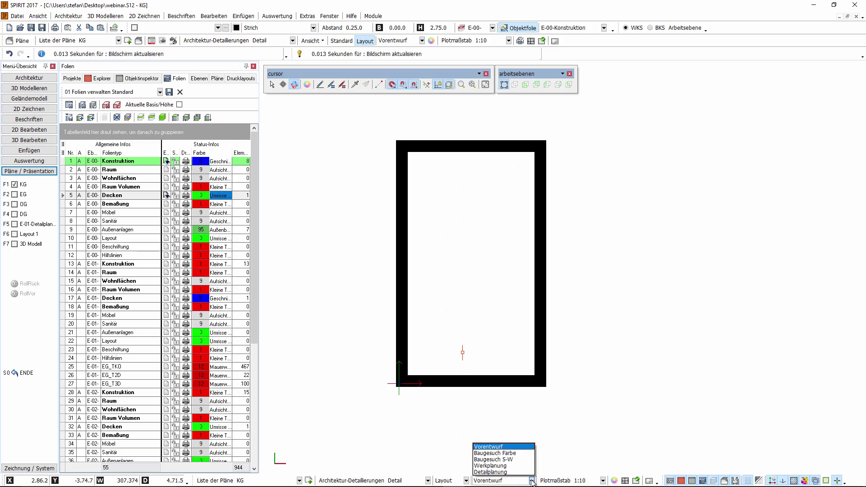
{"action": "left_click", "coordinate": [507, 473]}
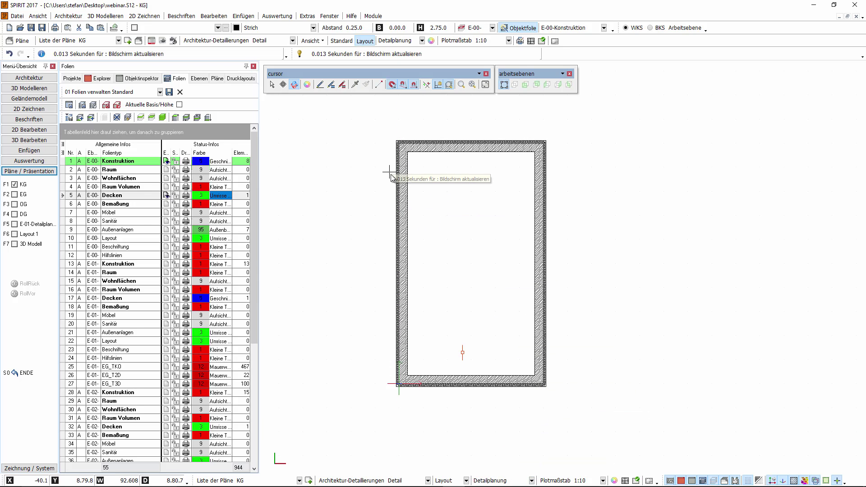
{"action": "scroll", "coordinate": [360, 196], "scroll_direction": "up", "scroll_amount": 1}
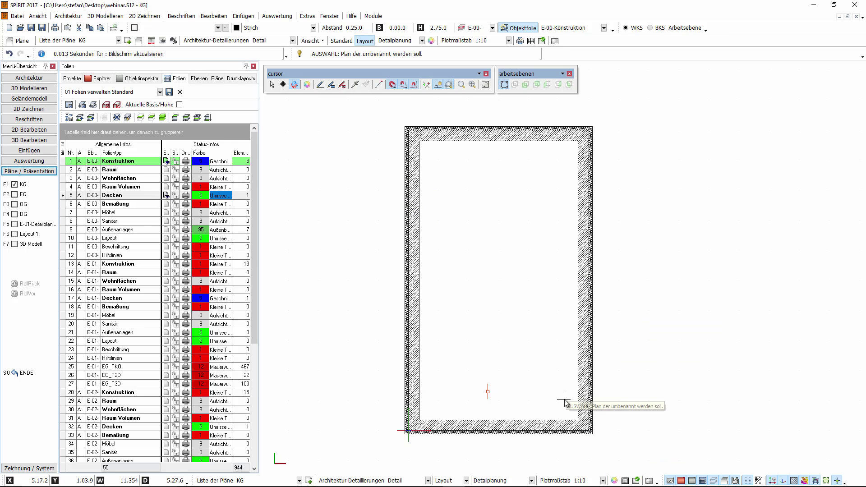
Step: Refresh the KG plan row with the current layer settings using Zeile aktualisieren
{"action": "left_click", "coordinate": [218, 80]}
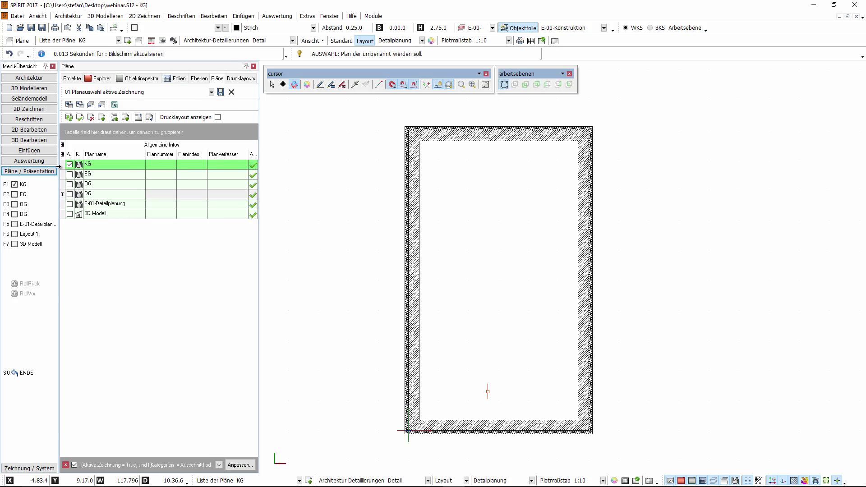
{"action": "left_click", "coordinate": [64, 165]}
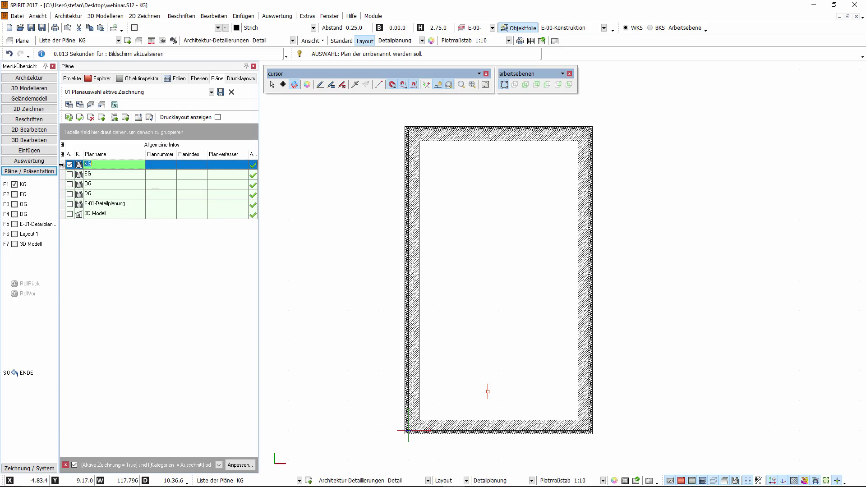
{"action": "left_click", "coordinate": [73, 118]}
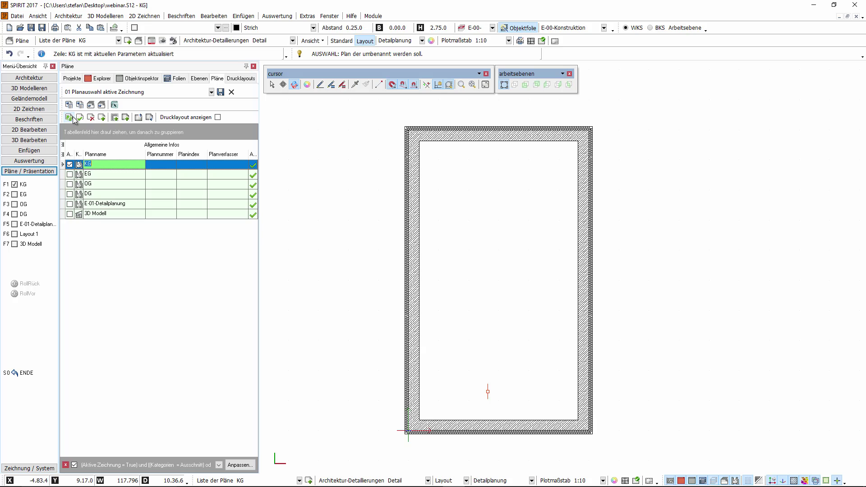
{"action": "left_click", "coordinate": [26, 375]}
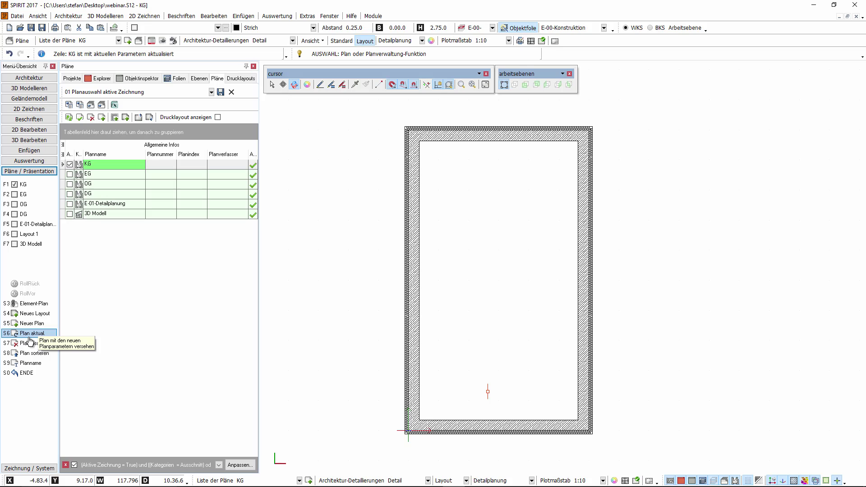
Step: Switch E-01 Konstruktion on and E-00 Decken off in the layer list
{"action": "left_click", "coordinate": [180, 79]}
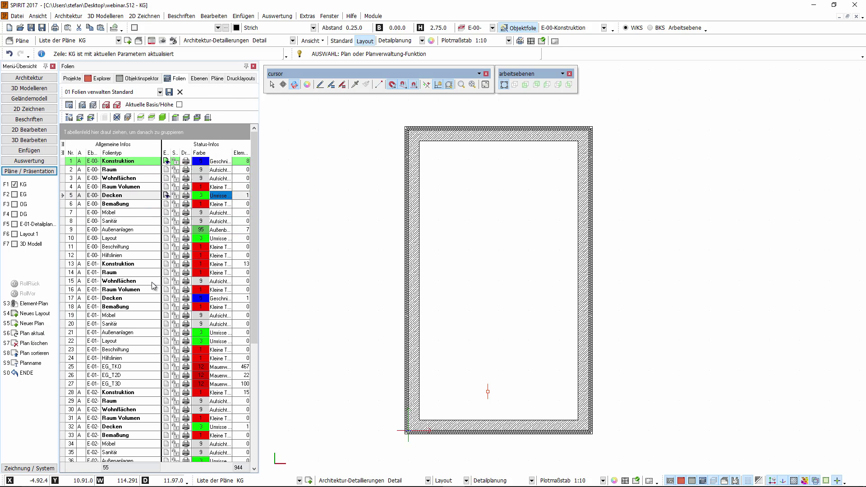
{"action": "left_click", "coordinate": [166, 264]}
{"action": "left_click", "coordinate": [166, 196]}
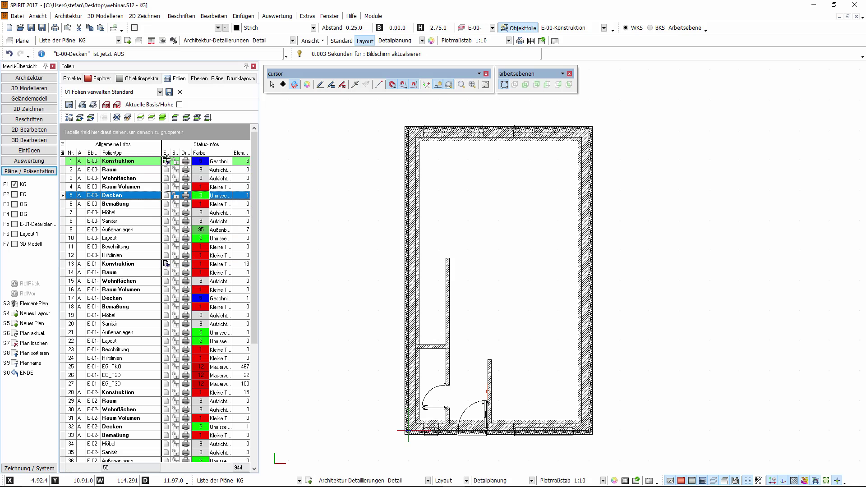
Step: Turn off E-00 Konstruktion, turn on E-01 Decken, and save these layers into EG
{"action": "left_click", "coordinate": [166, 161]}
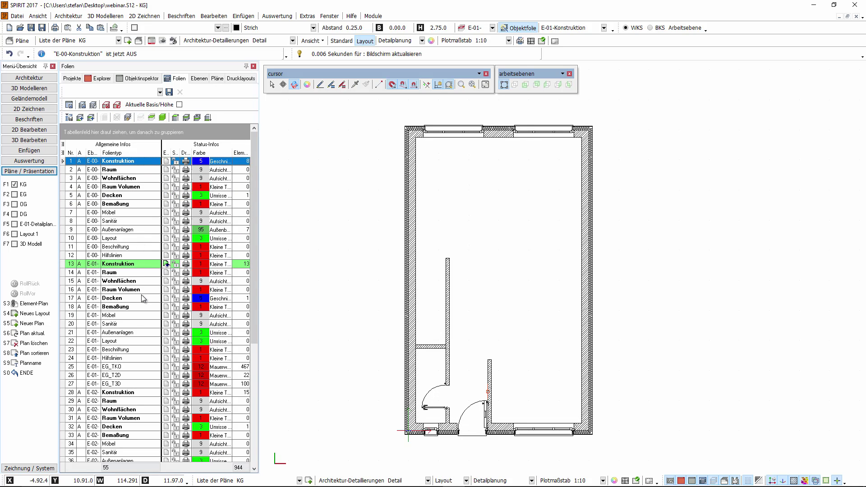
{"action": "left_click", "coordinate": [166, 298]}
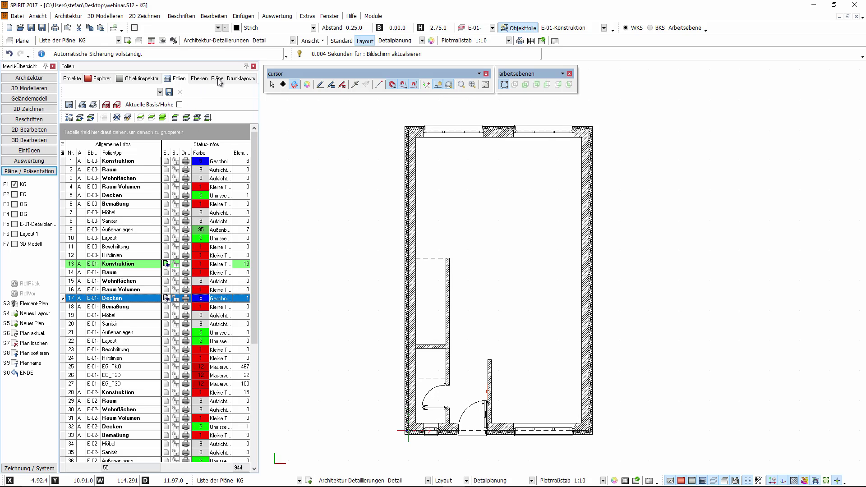
{"action": "left_click", "coordinate": [38, 338]}
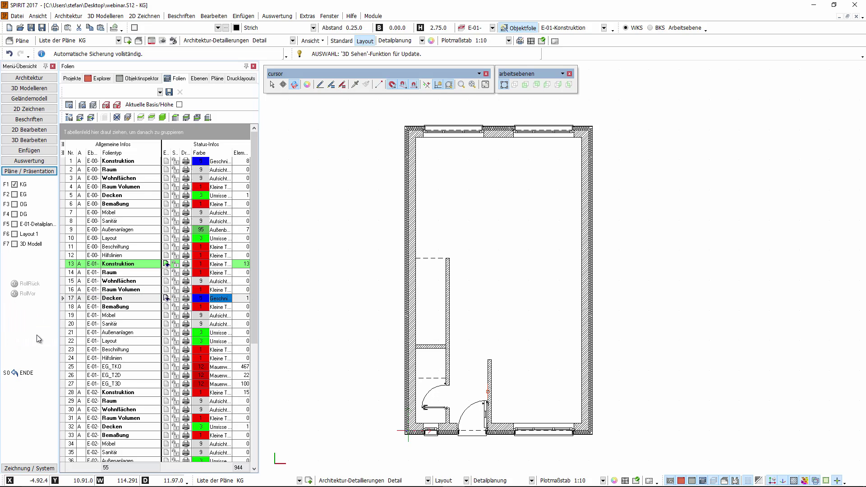
{"action": "left_click", "coordinate": [17, 195]}
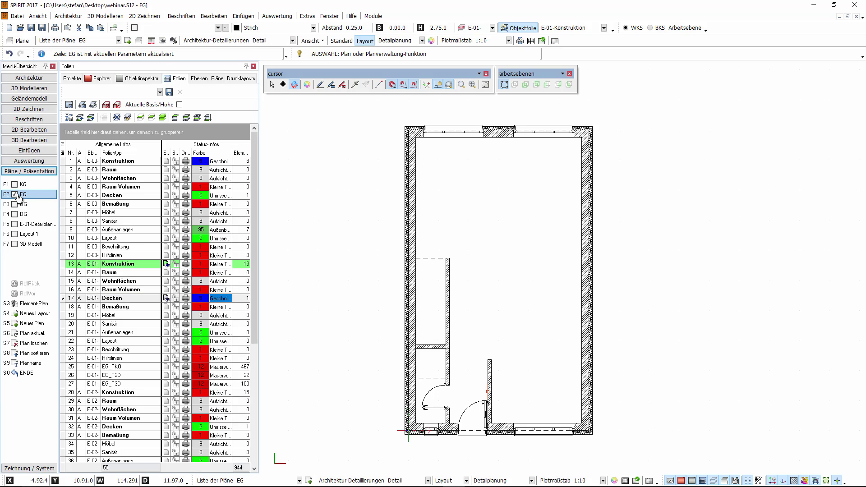
Step: Restore both E-00 layers, hide both E-01 layers, and save them into KG
{"action": "left_click", "coordinate": [43, 336]}
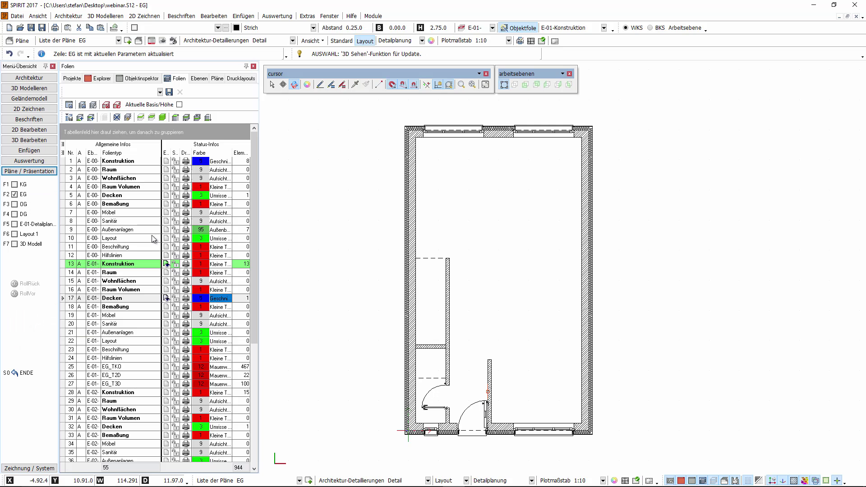
{"action": "left_click", "coordinate": [166, 161]}
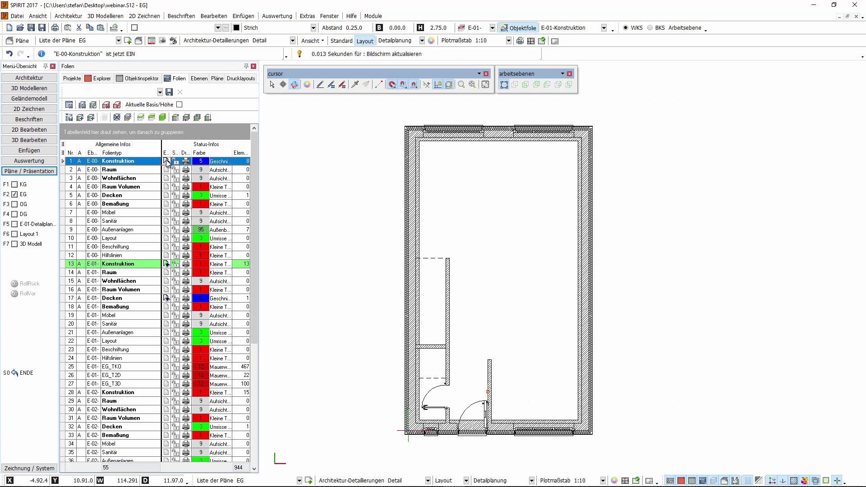
{"action": "left_click", "coordinate": [166, 195]}
{"action": "left_click", "coordinate": [167, 264]}
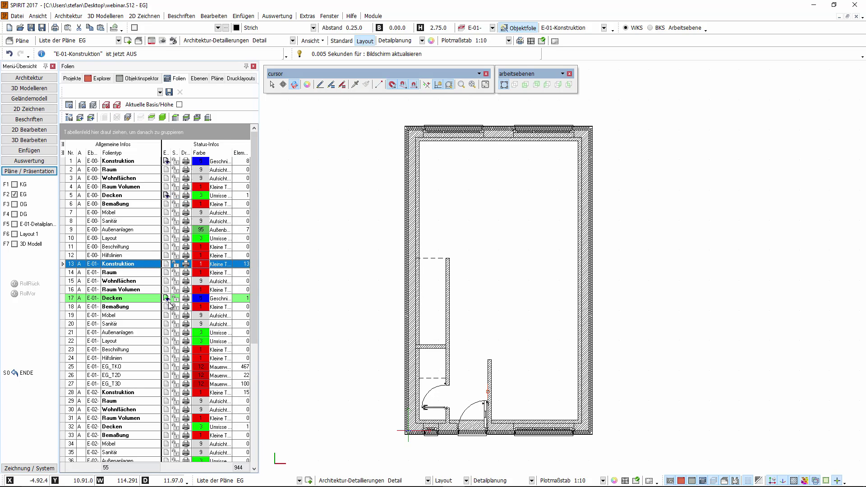
{"action": "left_click", "coordinate": [167, 299]}
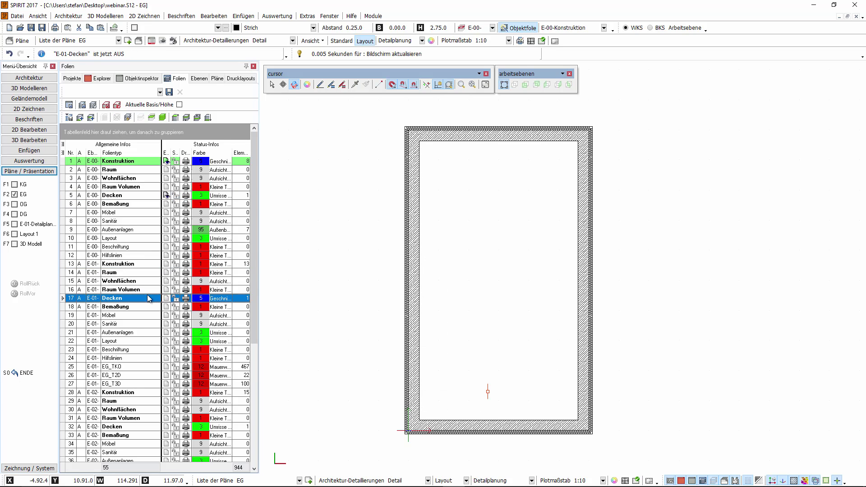
{"action": "left_click", "coordinate": [14, 184]}
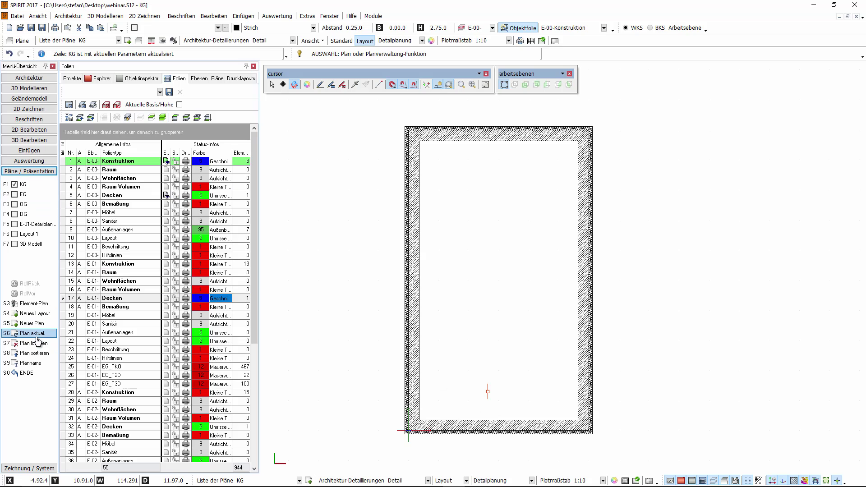
{"action": "left_click", "coordinate": [28, 333]}
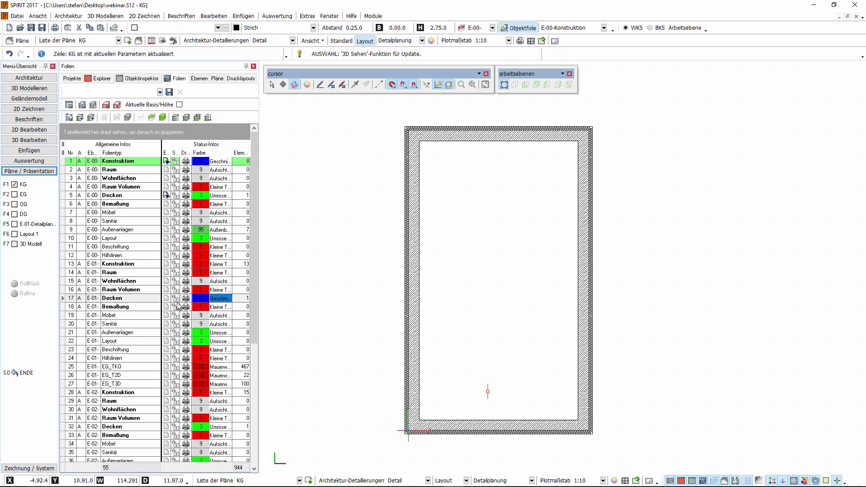
Step: Save E-02 Konstruktion and Decken into the OG plan, without the E-00 walls
{"action": "left_click", "coordinate": [166, 393]}
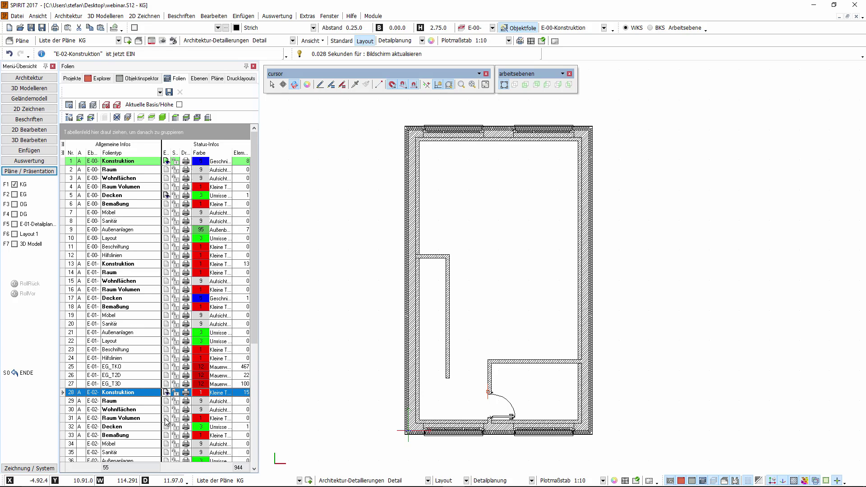
{"action": "left_click", "coordinate": [164, 430]}
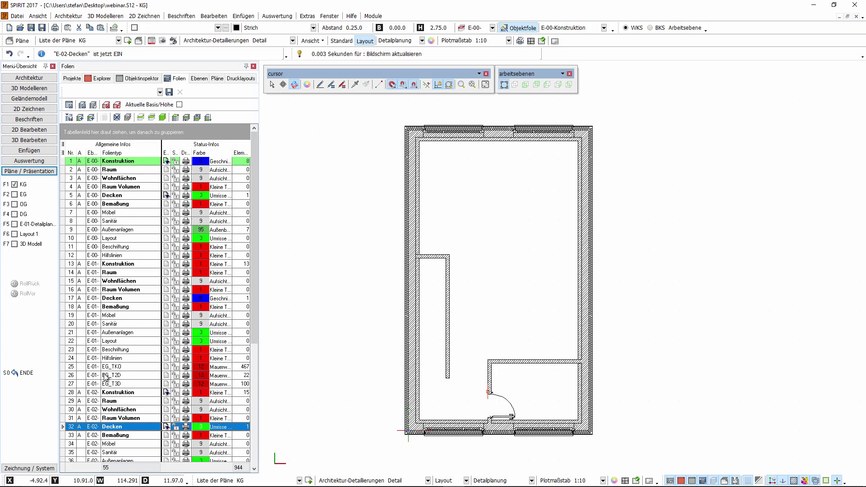
{"action": "left_click", "coordinate": [14, 204]}
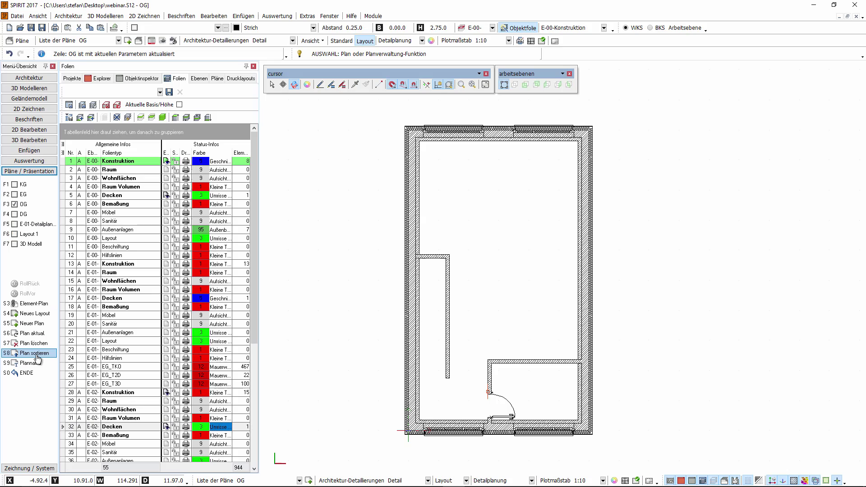
{"action": "left_click", "coordinate": [41, 341]}
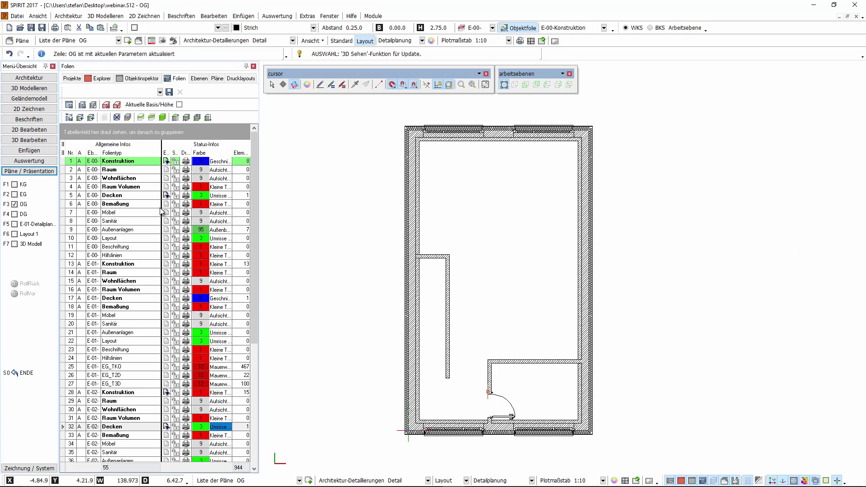
{"action": "left_click", "coordinate": [169, 197]}
{"action": "left_click", "coordinate": [166, 161]}
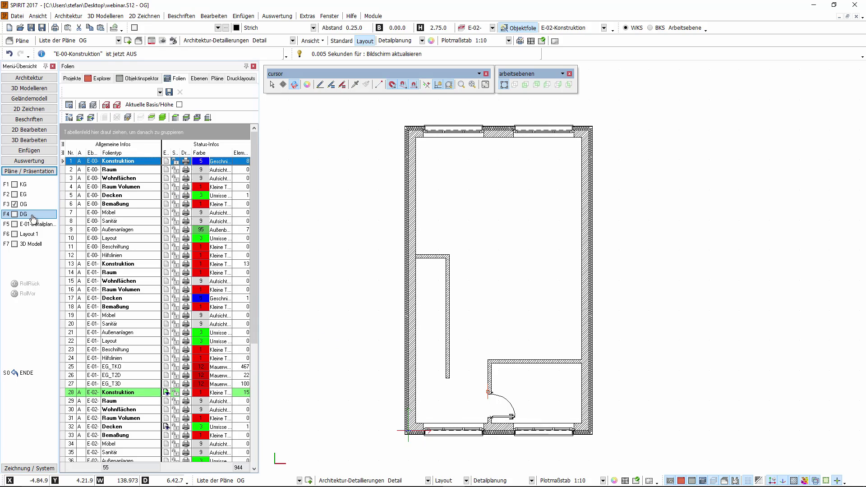
{"action": "left_click", "coordinate": [22, 203]}
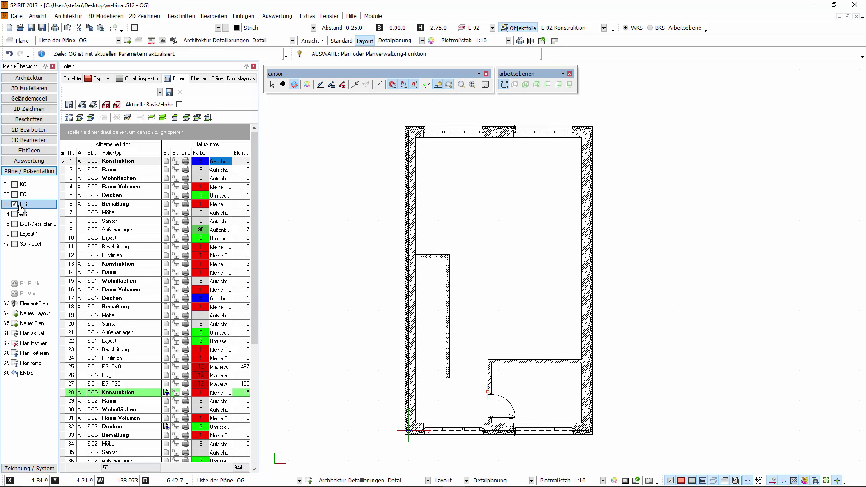
{"action": "left_click", "coordinate": [34, 336]}
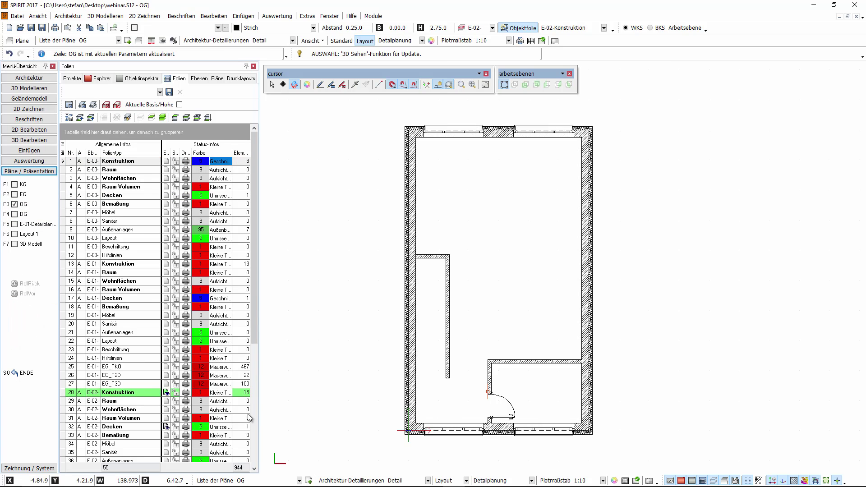
Step: Replace E-02 walls with E-03 Konstruktion and Decken and save them into DG
{"action": "scroll", "coordinate": [248, 417], "scroll_direction": "down", "scroll_amount": 7}
{"action": "left_click", "coordinate": [166, 255]}
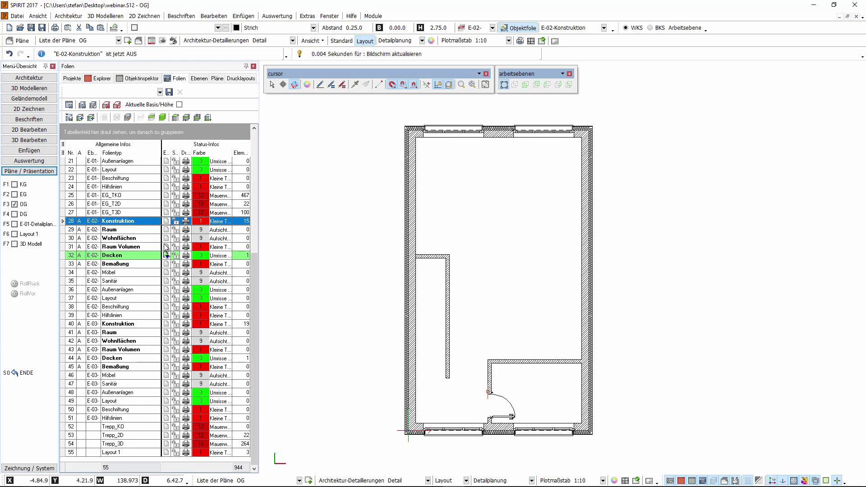
{"action": "left_click", "coordinate": [166, 323]}
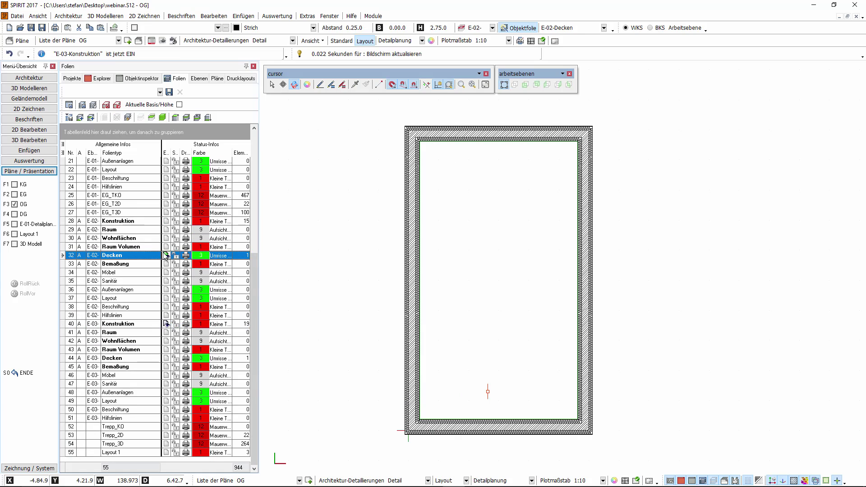
{"action": "left_click", "coordinate": [166, 359]}
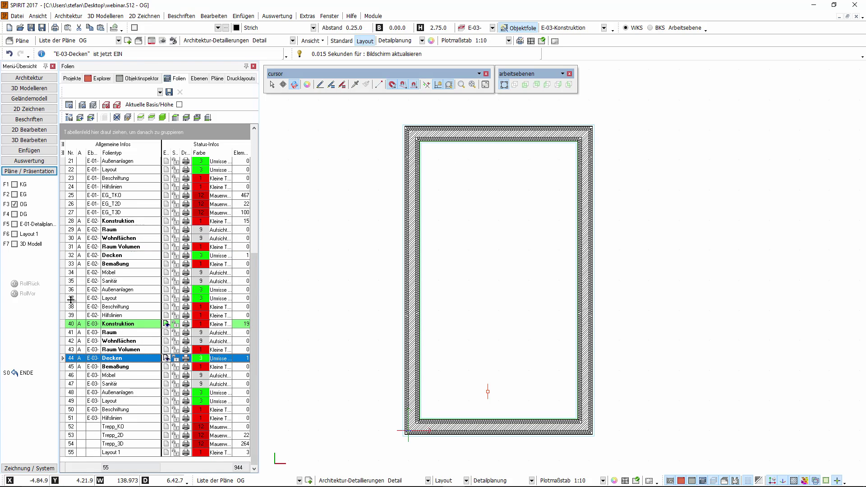
{"action": "left_click", "coordinate": [15, 216]}
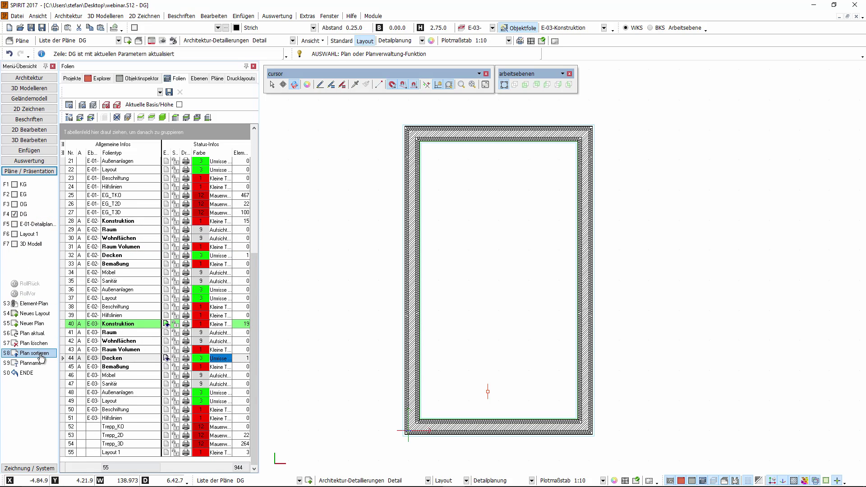
{"action": "left_click", "coordinate": [34, 334]}
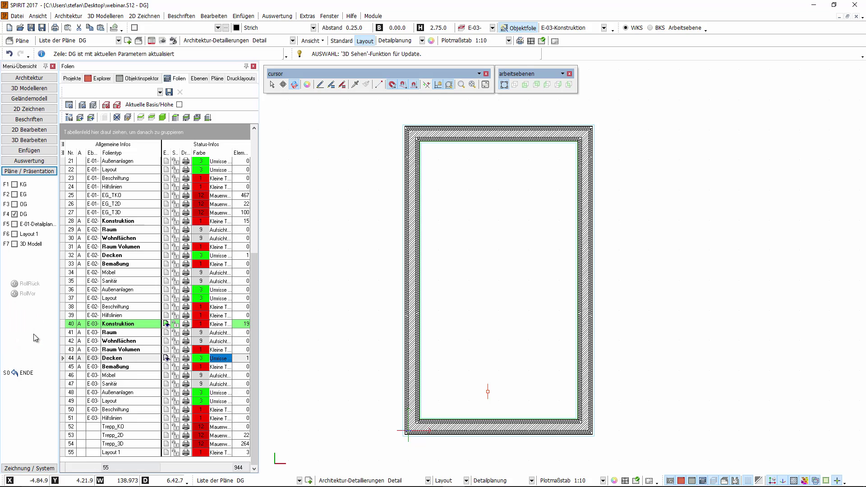
Step: Cancel the pending update, then cycle through KG, EG, OG and DG, ending on EG
{"action": "left_click", "coordinate": [32, 374]}
{"action": "left_click", "coordinate": [205, 80]}
{"action": "left_click", "coordinate": [217, 78]}
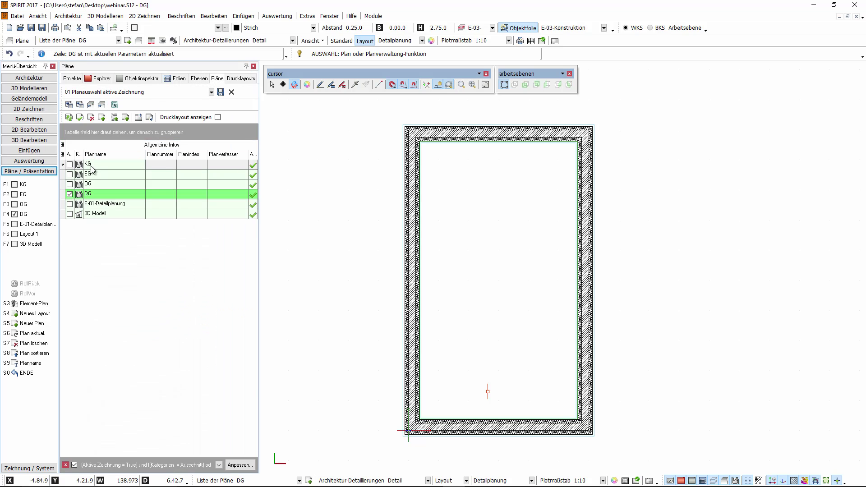
{"action": "left_click", "coordinate": [72, 166]}
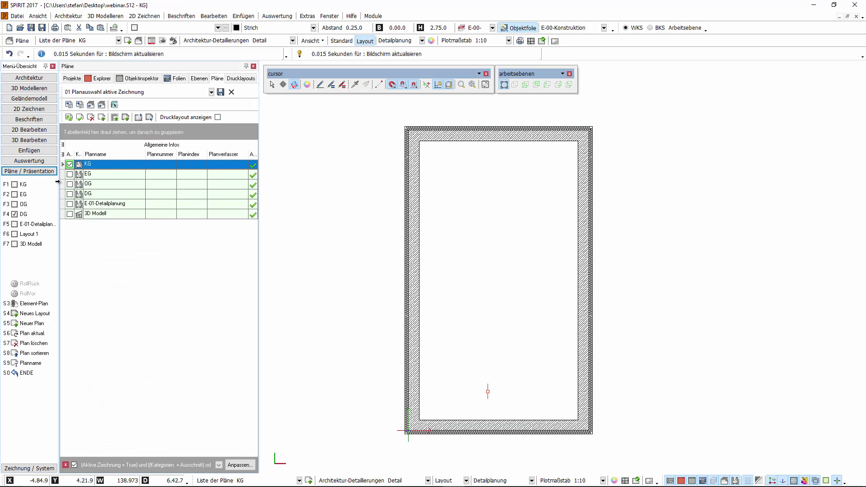
{"action": "left_click", "coordinate": [69, 174]}
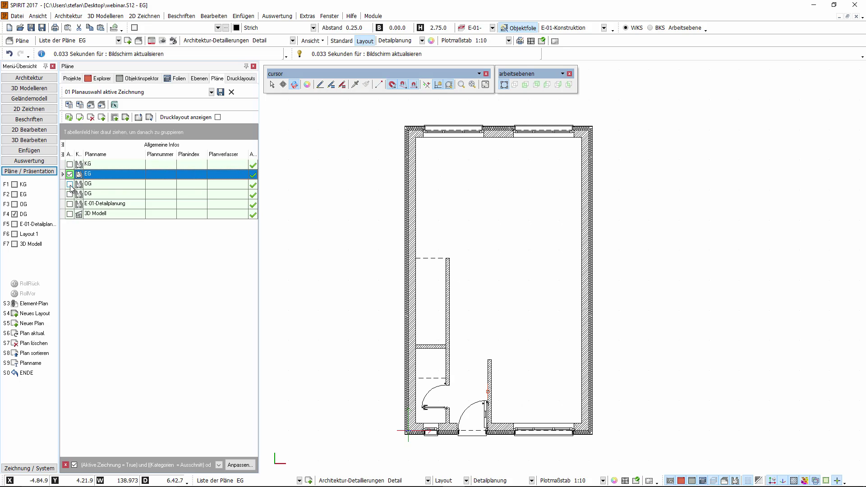
{"action": "left_click", "coordinate": [70, 184]}
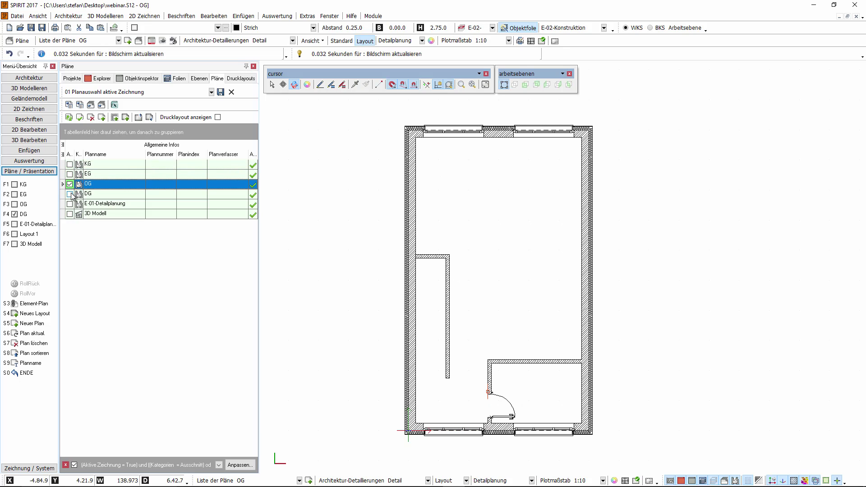
{"action": "left_click", "coordinate": [70, 194]}
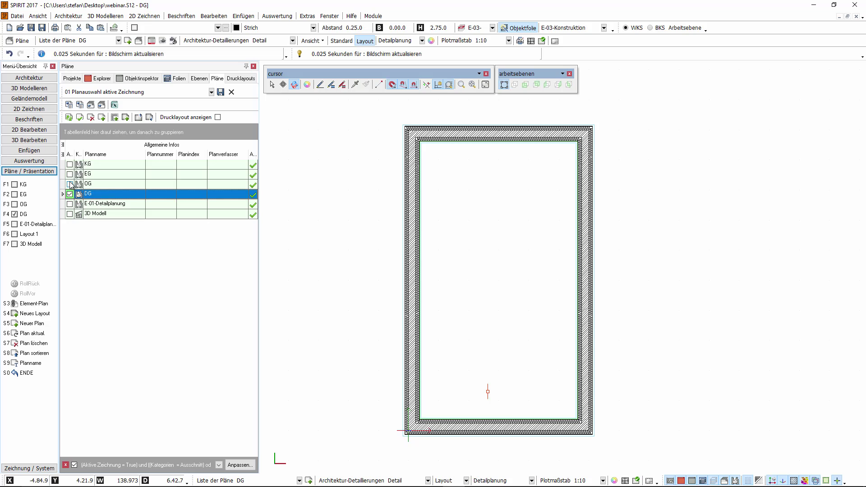
{"action": "left_click", "coordinate": [70, 184]}
{"action": "left_click", "coordinate": [70, 174]}
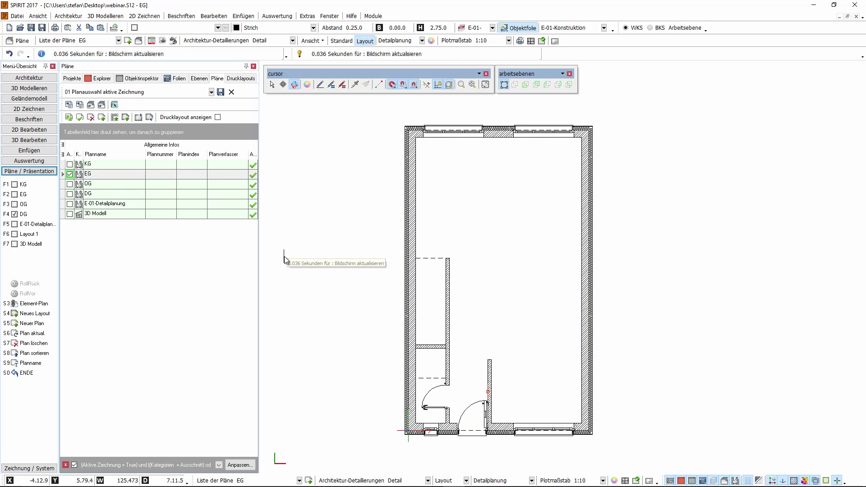
Step: Switch on layer E-01-EG_T2D to add the staircase, then update the EG plan
{"action": "left_click", "coordinate": [175, 79]}
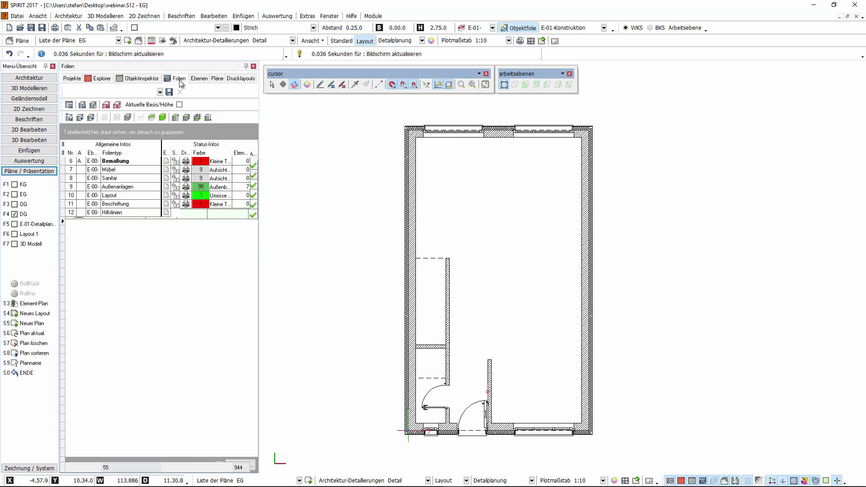
{"action": "scroll", "coordinate": [253, 310], "scroll_direction": "down", "scroll_amount": 2}
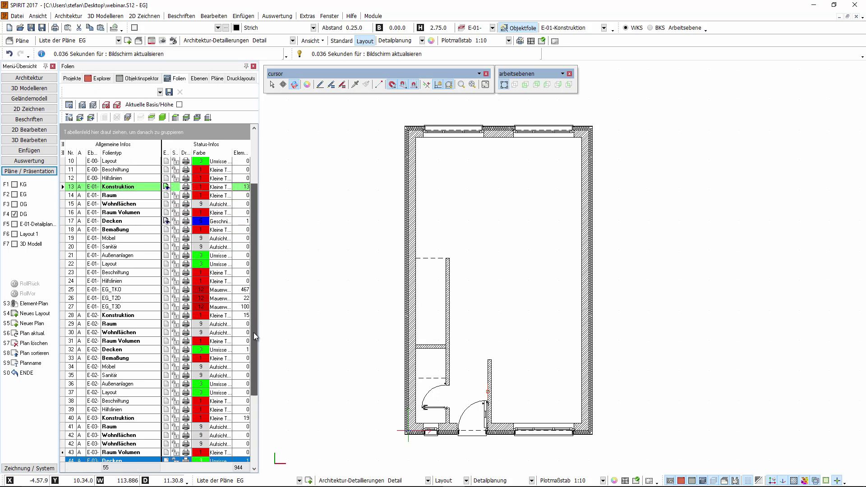
{"action": "left_click", "coordinate": [166, 298]}
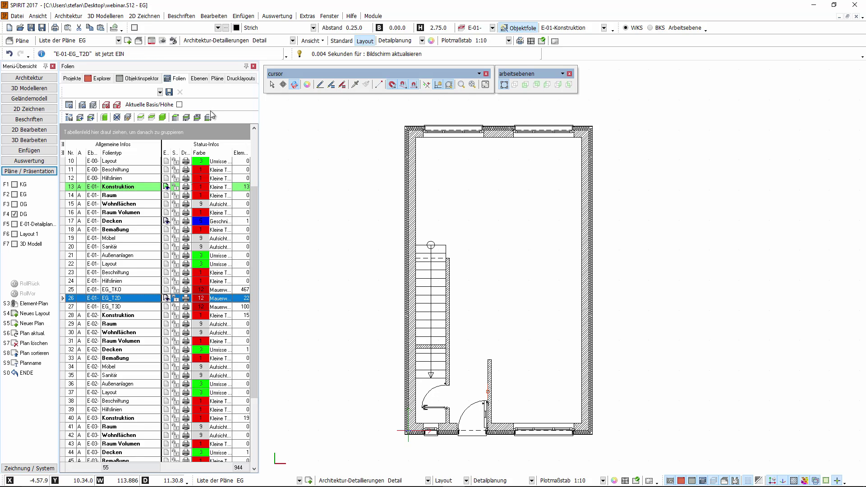
{"action": "left_click", "coordinate": [218, 80]}
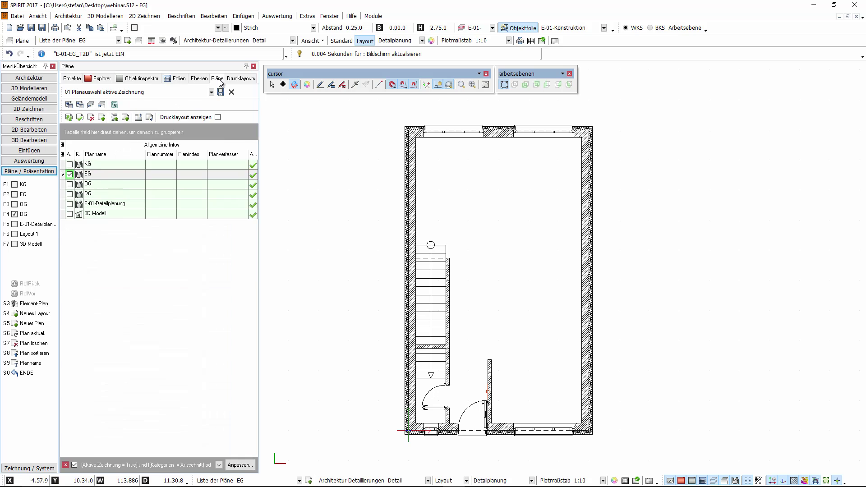
{"action": "left_click", "coordinate": [69, 174]}
{"action": "left_click", "coordinate": [69, 118]}
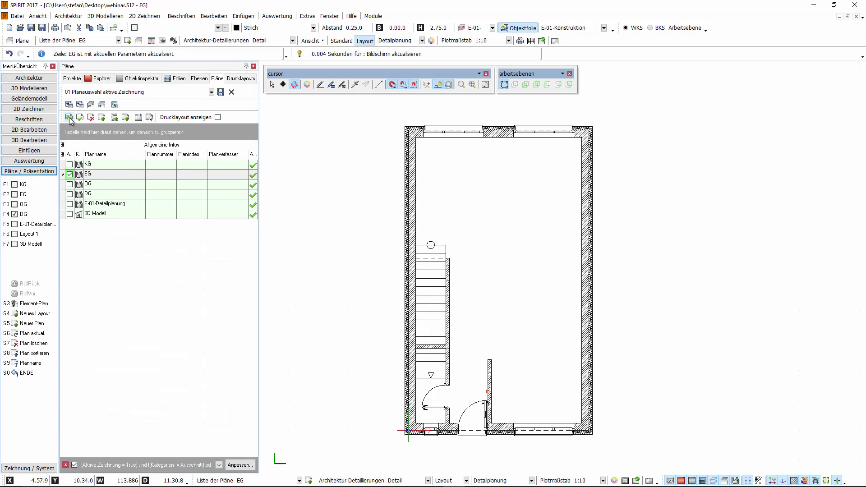
Step: Activate KG, EG and OG in turn, return to KG, and select the E-01-Detailplanung row
{"action": "left_click", "coordinate": [69, 164]}
{"action": "left_click", "coordinate": [69, 175]}
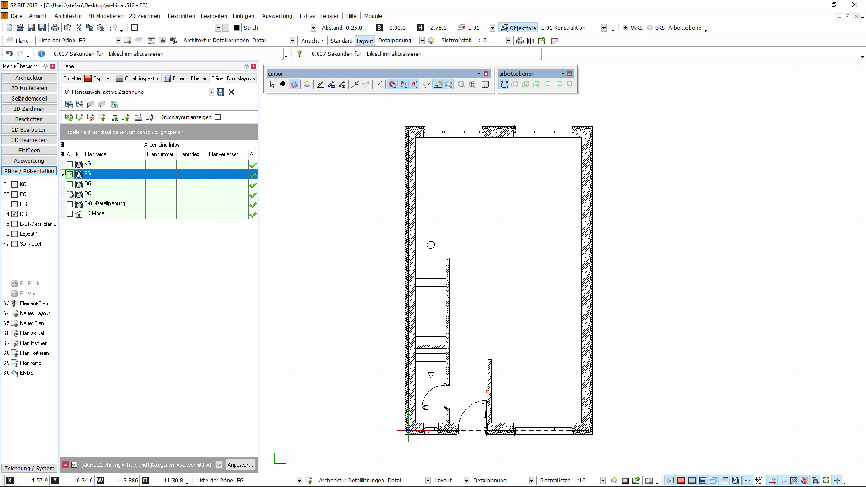
{"action": "left_click", "coordinate": [70, 184]}
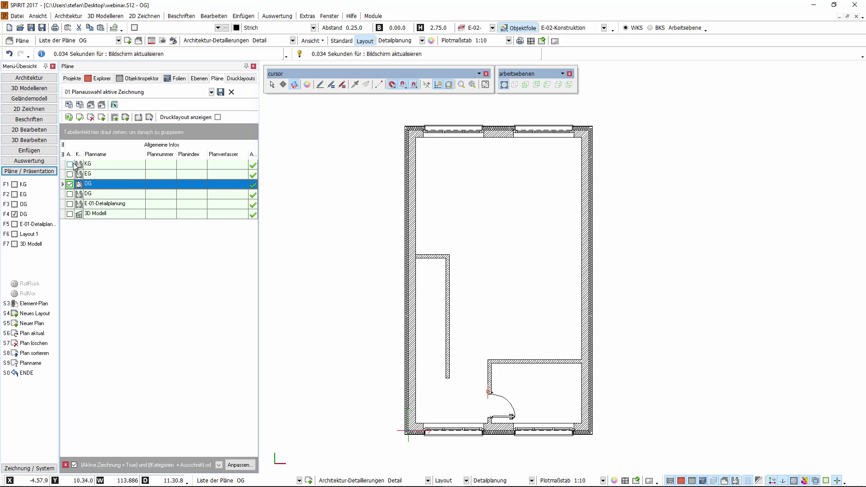
{"action": "left_click", "coordinate": [70, 164]}
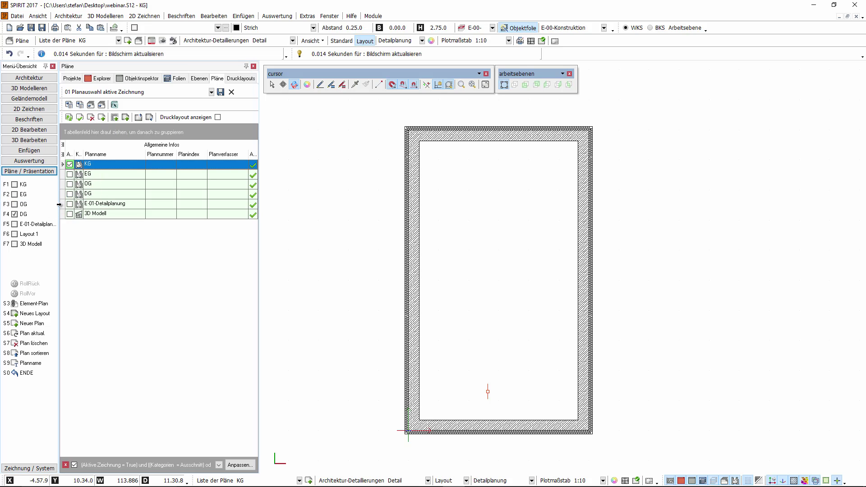
{"action": "left_click", "coordinate": [62, 204]}
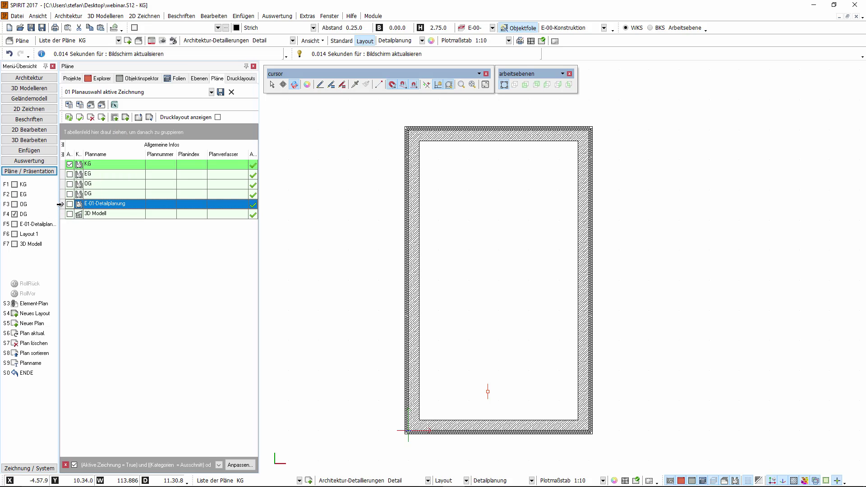
Step: Delete the E-01-Detailplanung plan and select the EG row
{"action": "left_click", "coordinate": [91, 118]}
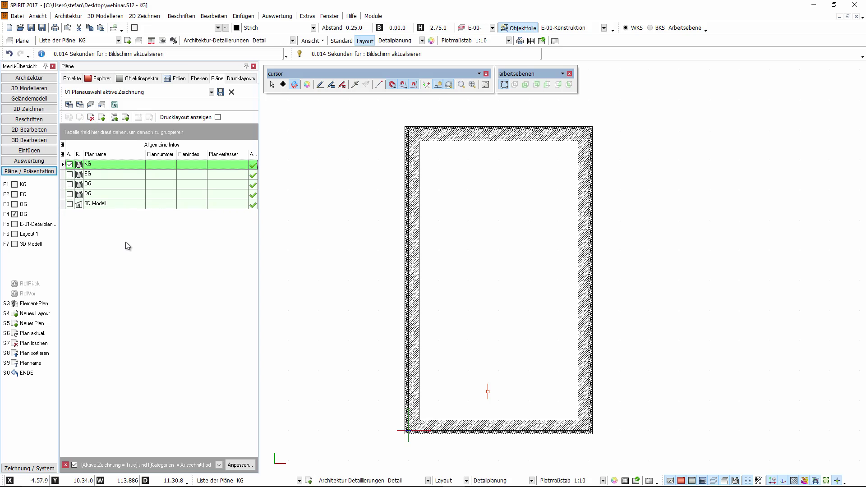
{"action": "left_click", "coordinate": [71, 176]}
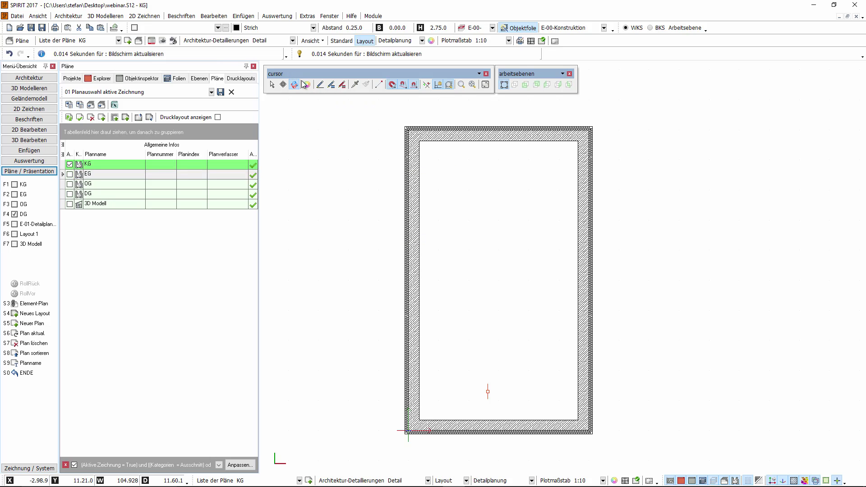
Step: Cancel the stray point input and orbit the KG plan into a 3D wireframe view
{"action": "left_click", "coordinate": [488, 351]}
{"action": "key", "text": "Escape"}
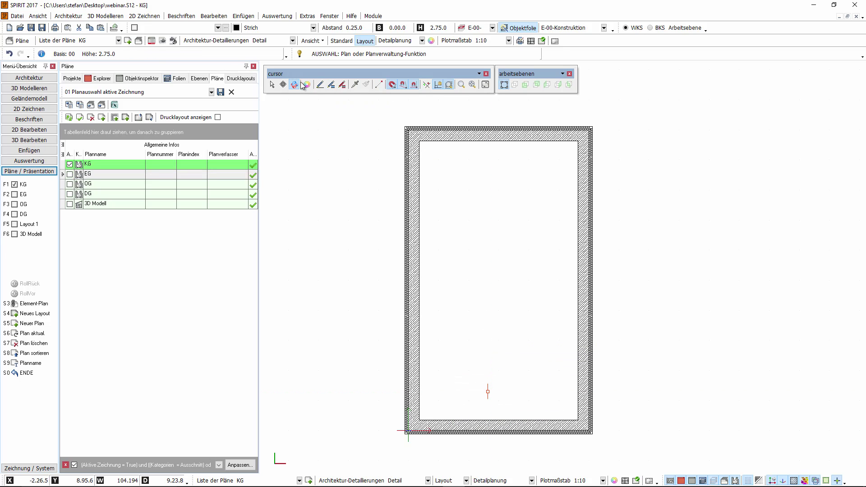
{"action": "left_click", "coordinate": [294, 84]}
{"action": "mouse_move", "coordinate": [483, 362]}
{"action": "left_mouse_down"}
{"action": "mouse_move", "coordinate": [446, 291]}
{"action": "mouse_move", "coordinate": [440, 201]}
{"action": "left_mouse_up"}
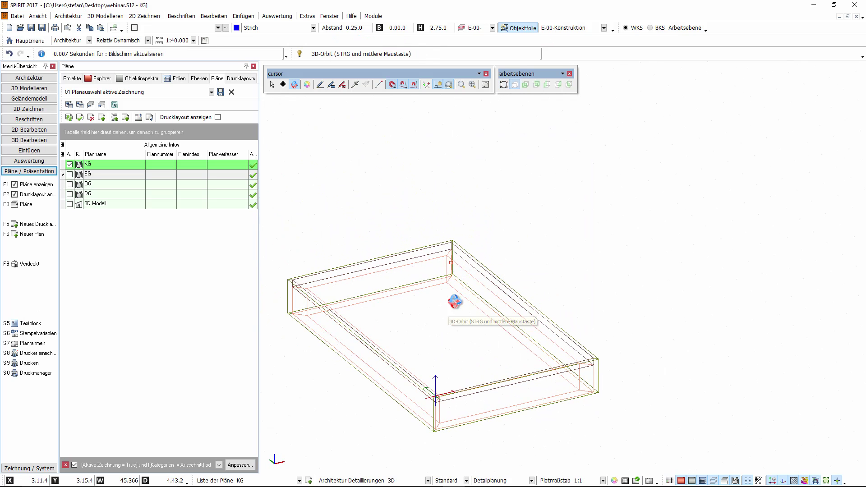
{"action": "scroll", "coordinate": [448, 273], "scroll_direction": "up", "scroll_amount": 2}
{"action": "scroll", "coordinate": [470, 225], "scroll_direction": "down", "scroll_amount": 4}
{"action": "scroll", "coordinate": [329, 383], "scroll_direction": "up", "scroll_amount": 1}
{"action": "scroll", "coordinate": [329, 383], "scroll_direction": "up", "scroll_amount": 2}
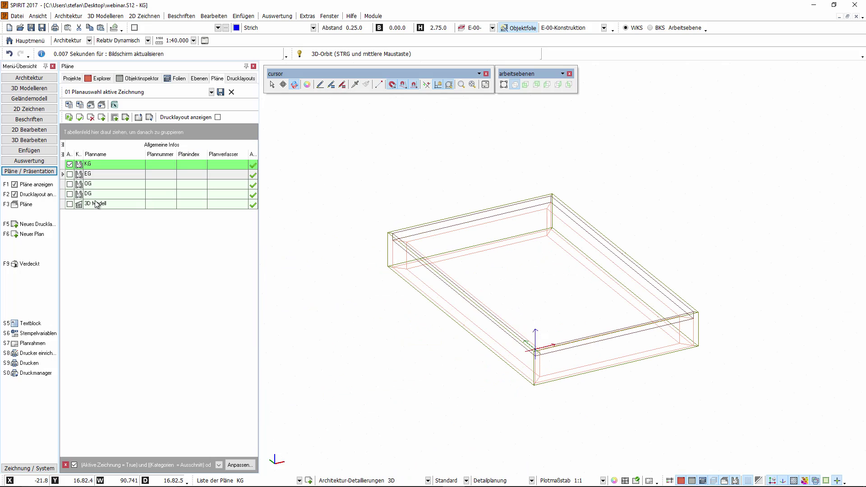
Step: Select the 3D Modell plan and dismiss its context menu without choosing anything
{"action": "left_click", "coordinate": [62, 203]}
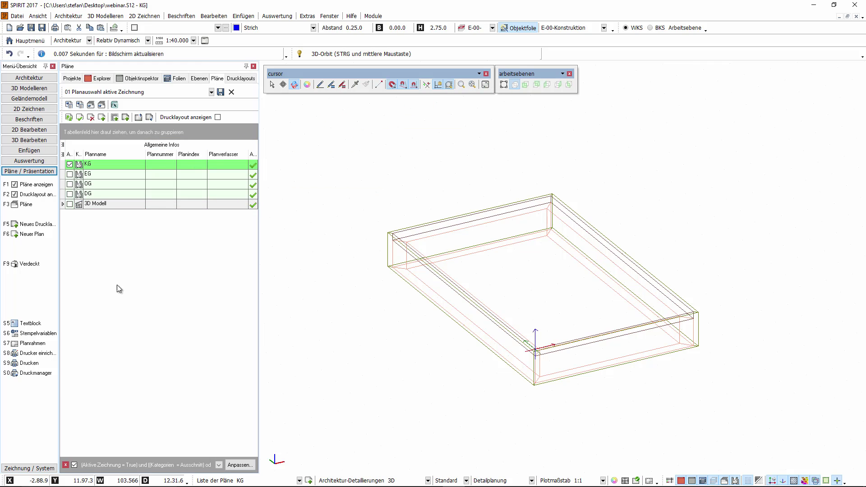
{"action": "right_click", "coordinate": [127, 261]}
{"action": "left_click", "coordinate": [75, 215]}
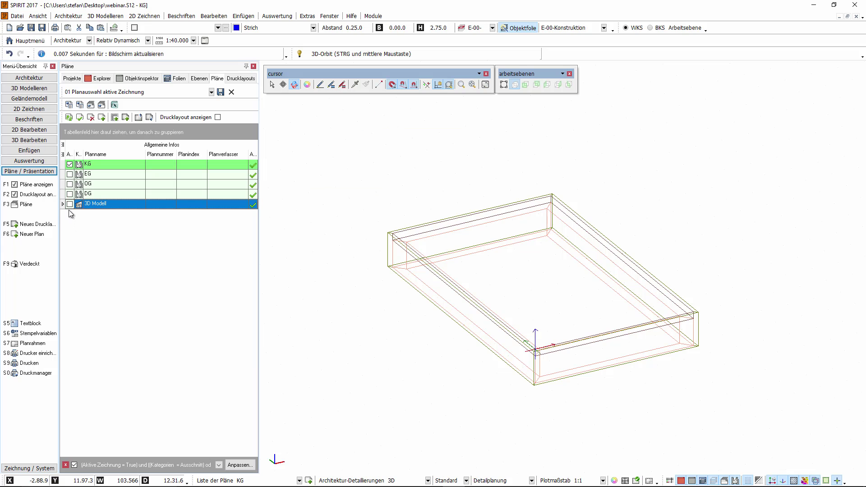
Step: Make 3D Modell the active plan showing the whole house, and show the plan-table layout choices
{"action": "left_click", "coordinate": [70, 205]}
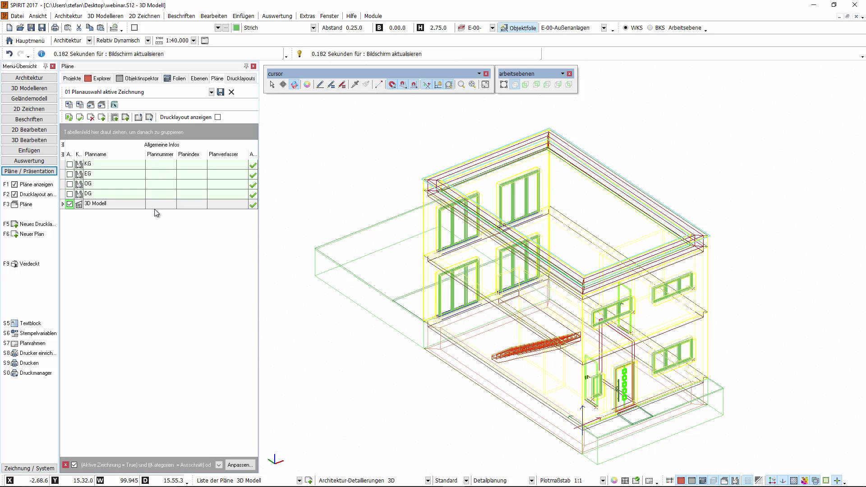
{"action": "left_click", "coordinate": [211, 92]}
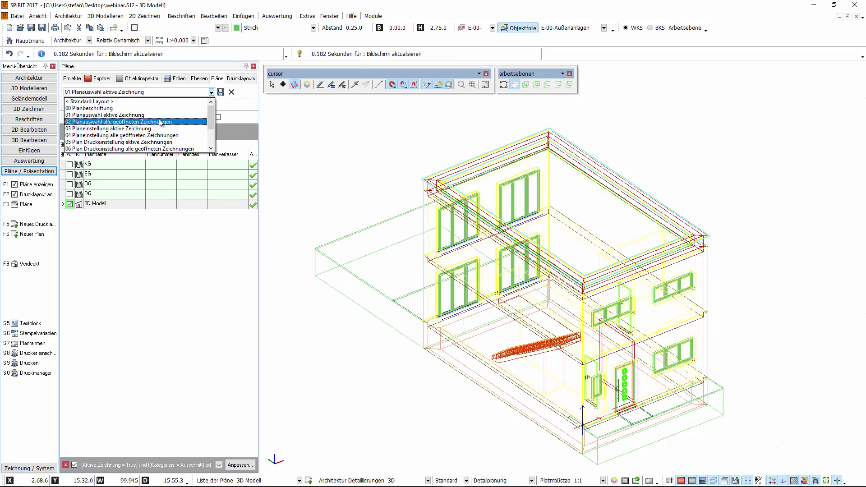
Step: Use the 05 Plan Druckeinstellung layout, toggling column groups so Sicht Infos stays shown
{"action": "left_click", "coordinate": [151, 142]}
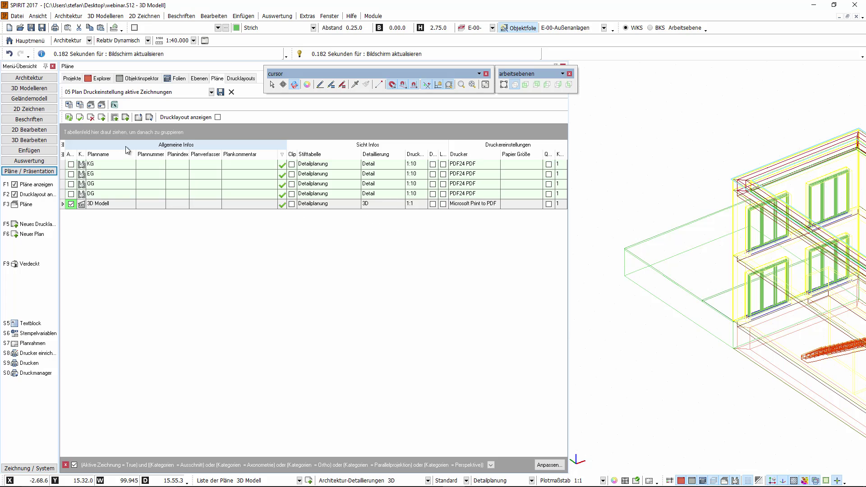
{"action": "left_click", "coordinate": [64, 146]}
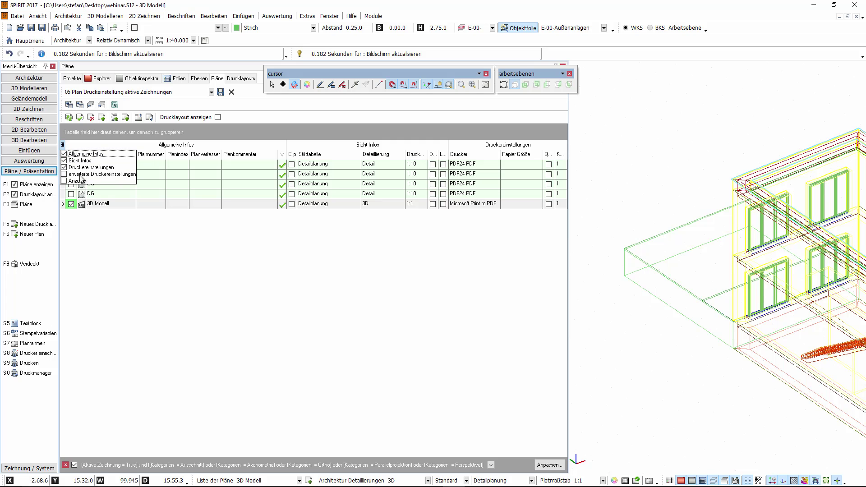
{"action": "left_click", "coordinate": [78, 176]}
{"action": "left_click", "coordinate": [64, 174]}
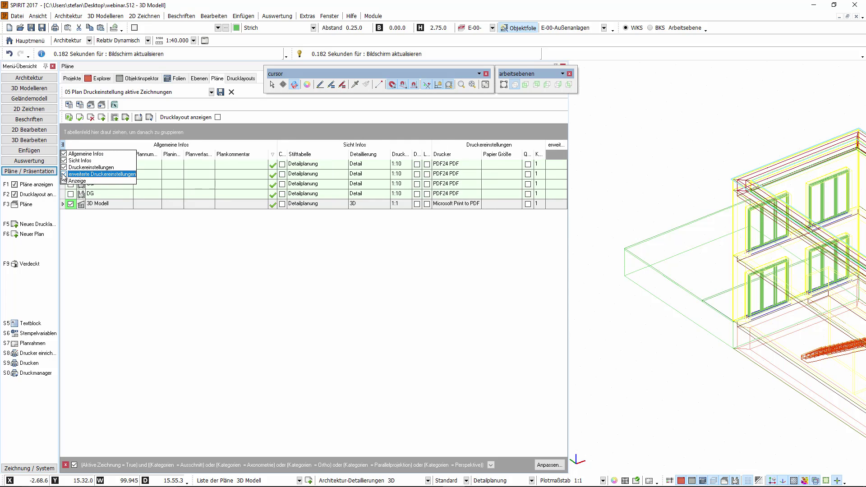
{"action": "left_click", "coordinate": [63, 174]}
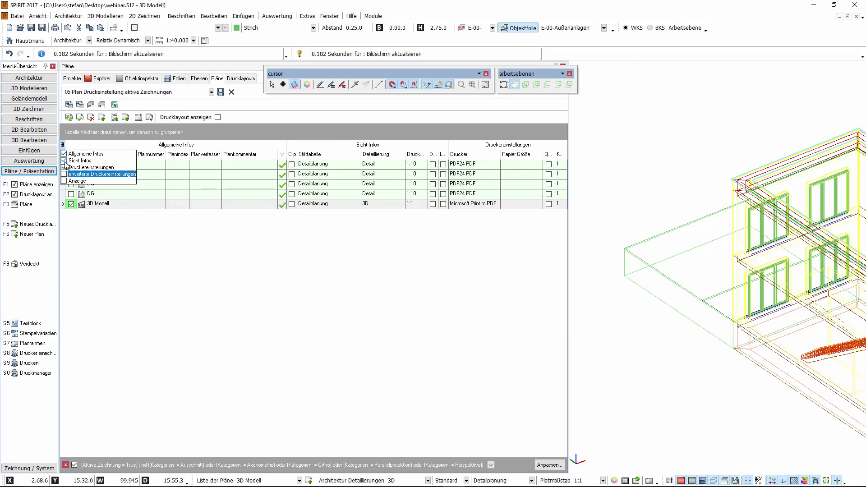
{"action": "left_click", "coordinate": [64, 161]}
{"action": "left_click", "coordinate": [64, 160]}
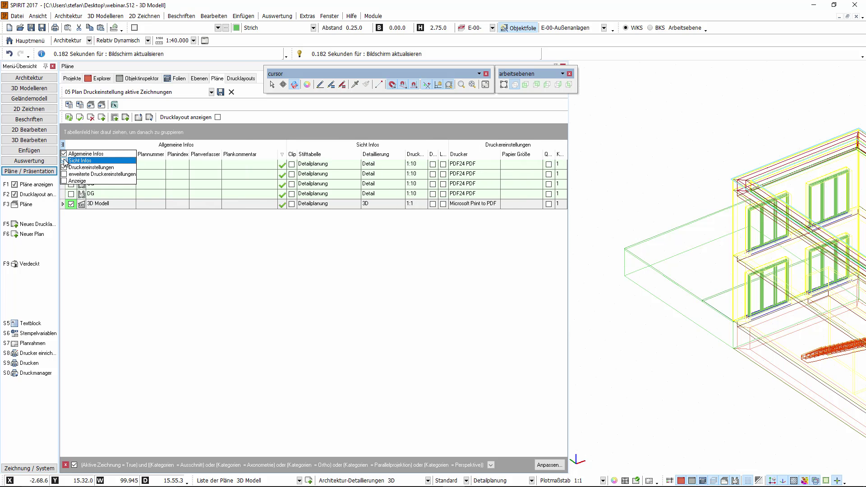
{"action": "left_click", "coordinate": [80, 144]}
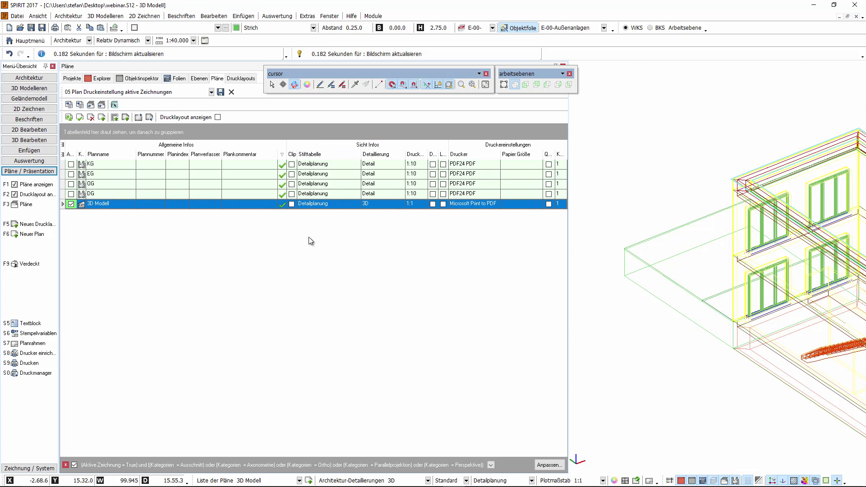
Step: Save the table column setup as Mein Layout, overwriting the existing file
{"action": "left_click", "coordinate": [221, 92]}
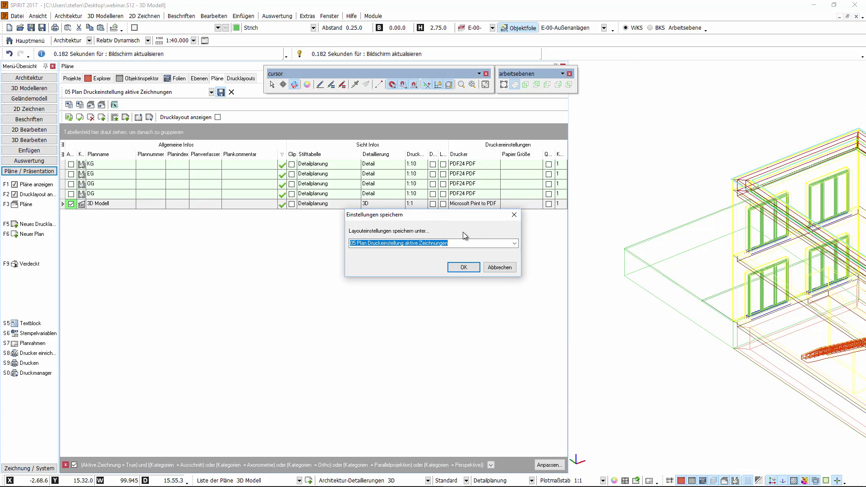
{"action": "left_click", "coordinate": [514, 243]}
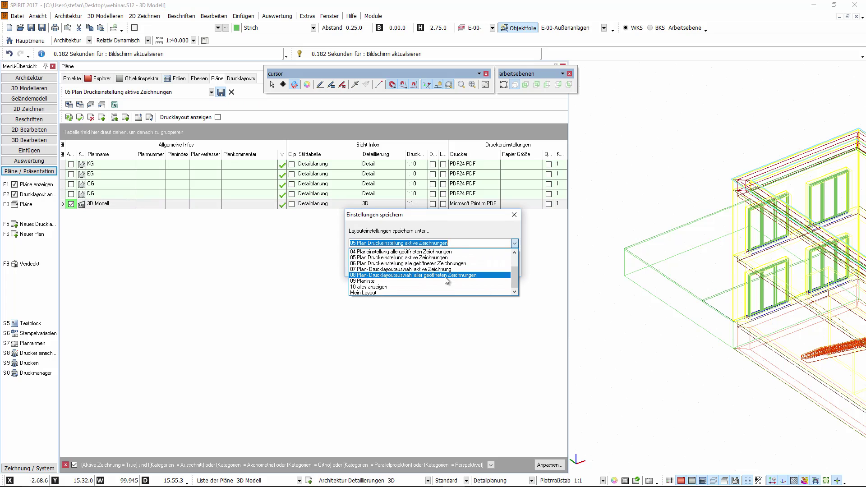
{"action": "left_click", "coordinate": [364, 295]}
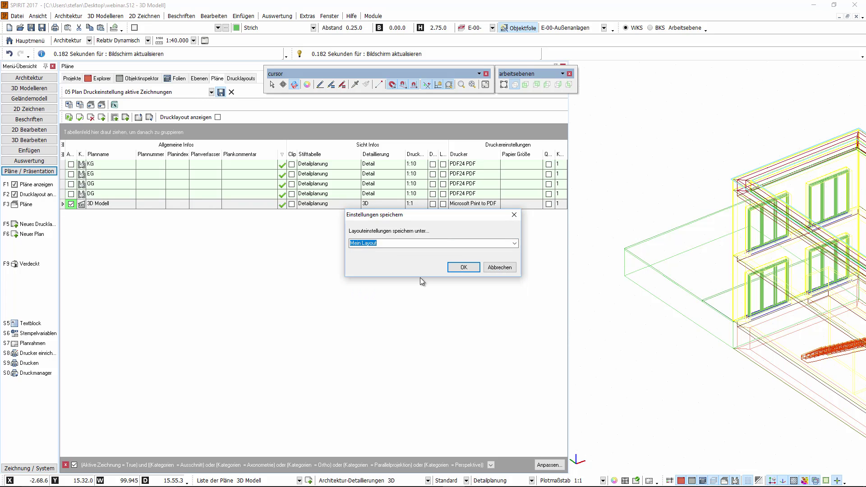
{"action": "left_click", "coordinate": [467, 268]}
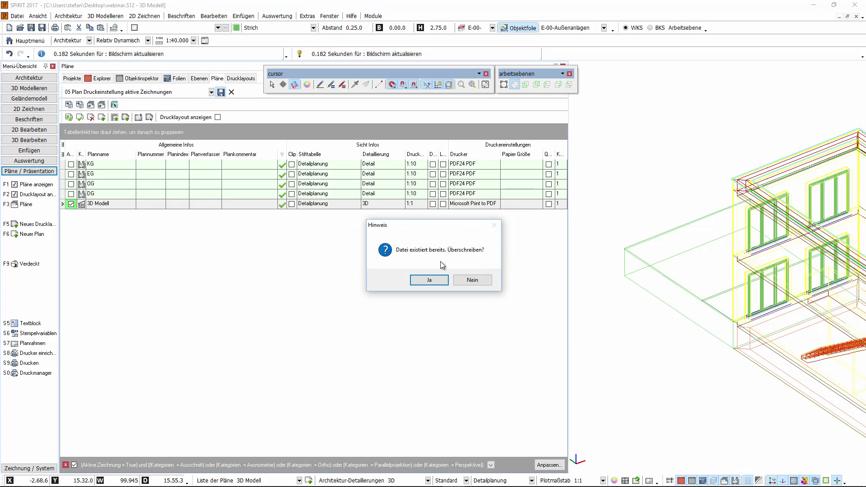
{"action": "left_click", "coordinate": [430, 280]}
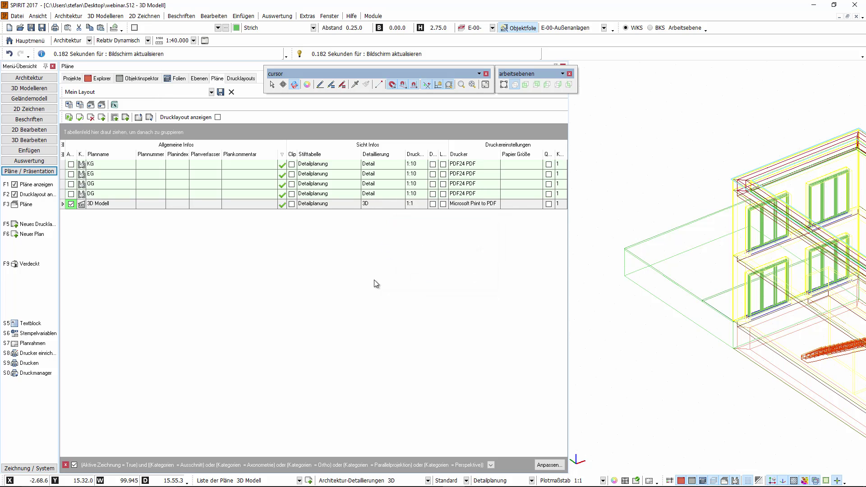
Step: Switch the plan table to the 01 Planauswahl aktive Zeichnung layout
{"action": "left_click", "coordinate": [211, 92]}
{"action": "scroll", "coordinate": [143, 117], "scroll_direction": "up", "scroll_amount": 2}
{"action": "scroll", "coordinate": [131, 116], "scroll_direction": "up", "scroll_amount": 2}
{"action": "scroll", "coordinate": [117, 116], "scroll_direction": "up", "scroll_amount": 1}
{"action": "left_click", "coordinate": [116, 115]}
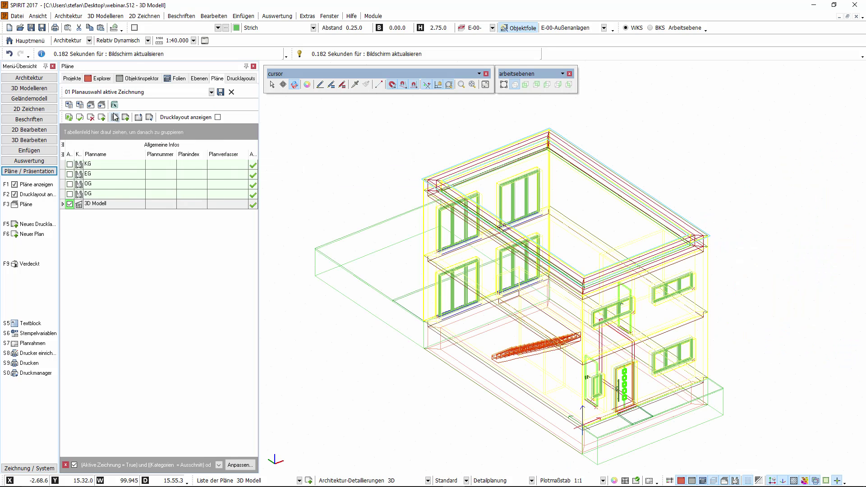
Step: Activate the EG plan to show its ground-floor walls, doors and staircase
{"action": "left_click", "coordinate": [69, 175]}
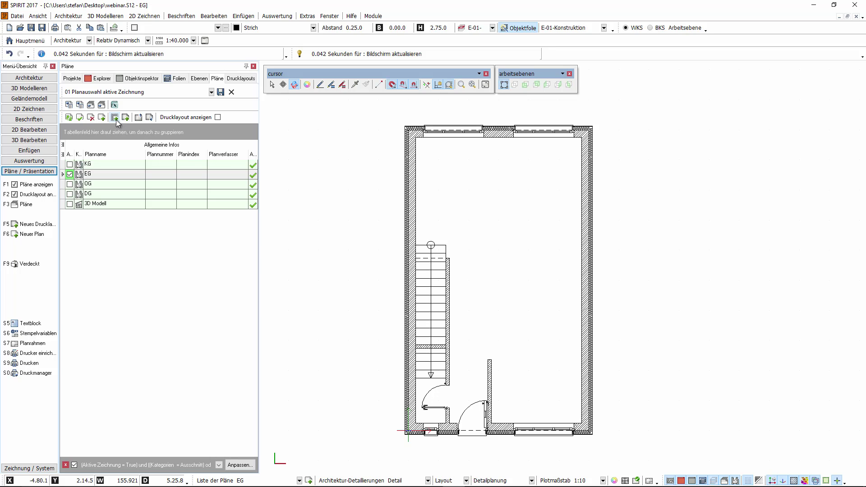
Step: Create a clipped plan named Eckdetail around the lower right wall corner of EG
{"action": "left_click", "coordinate": [115, 118]}
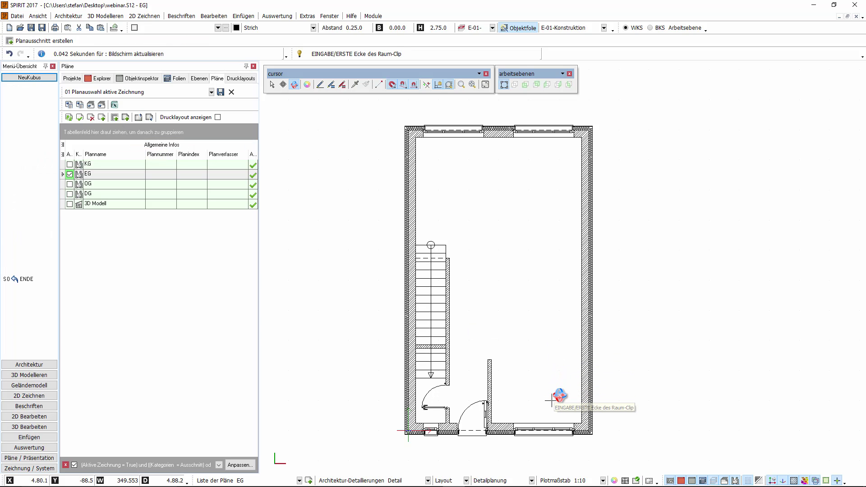
{"action": "left_click", "coordinate": [551, 400]}
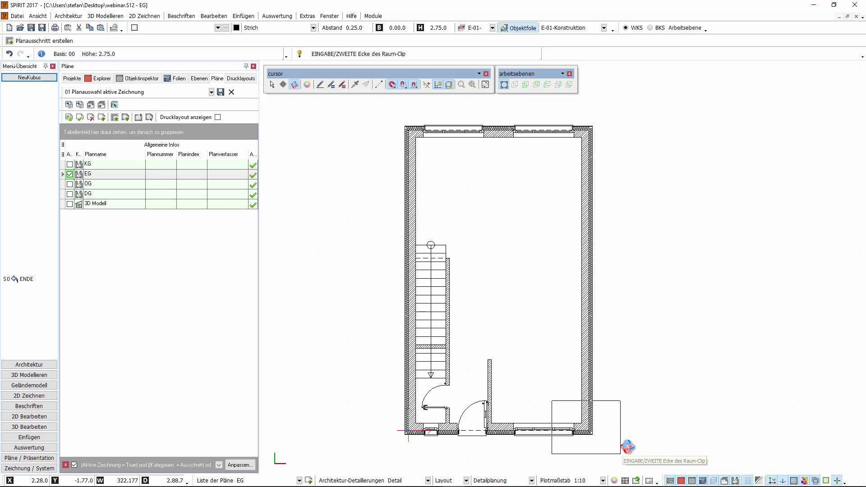
{"action": "left_click", "coordinate": [620, 454]}
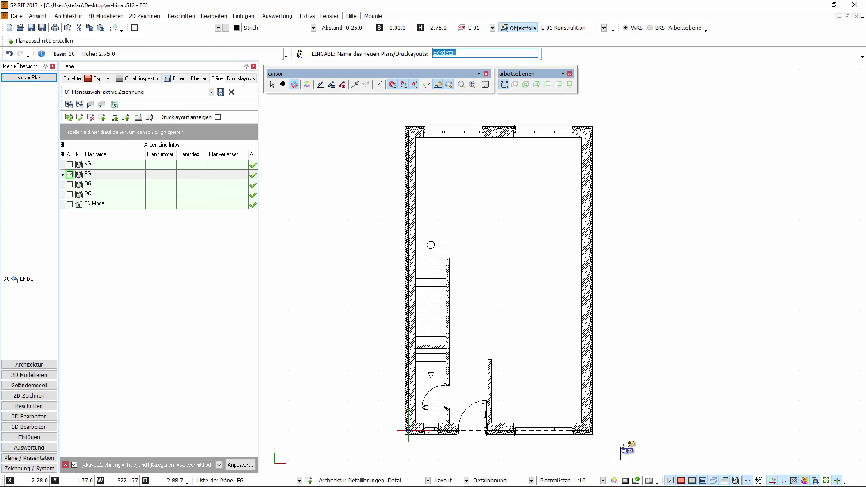
{"action": "key", "text": "Return"}
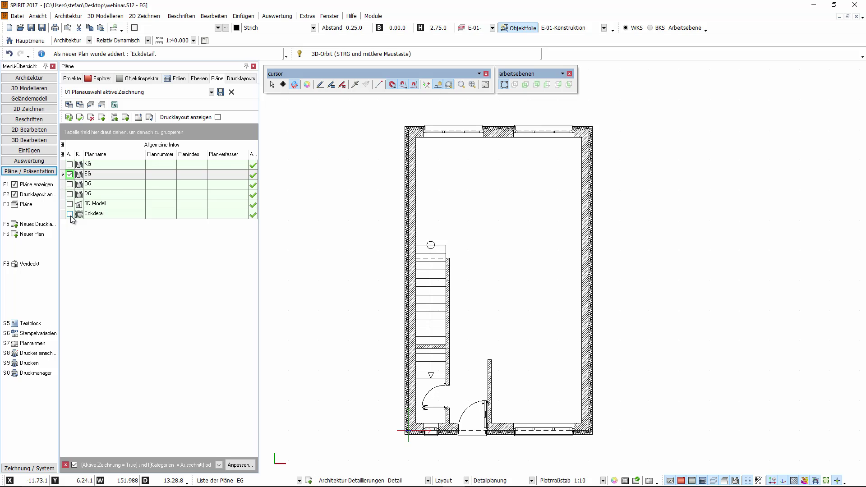
{"action": "left_click", "coordinate": [70, 215]}
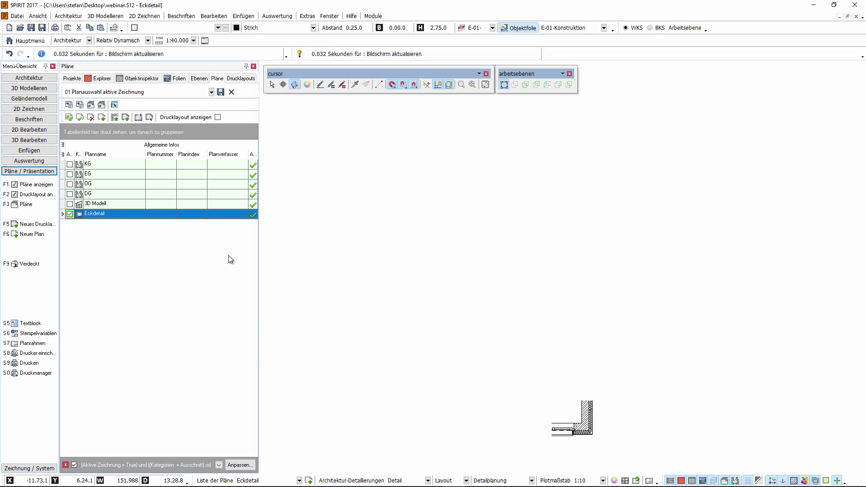
{"action": "left_click", "coordinate": [70, 174]}
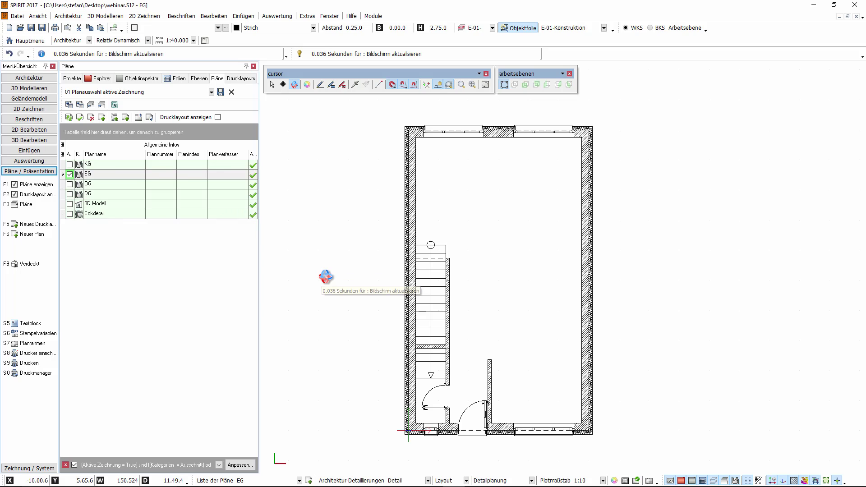
Step: Show the 2D Bearbeiten commands from the Menü-Übersicht
{"action": "left_click", "coordinate": [272, 85]}
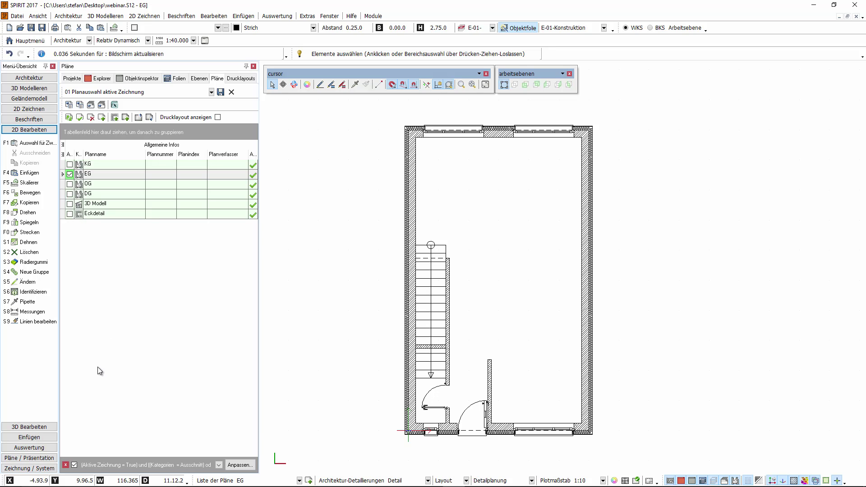
Step: Open Pläne management from Pläne / Präsentation and show the Drucklayouts list with Layout 1
{"action": "left_click", "coordinate": [33, 457]}
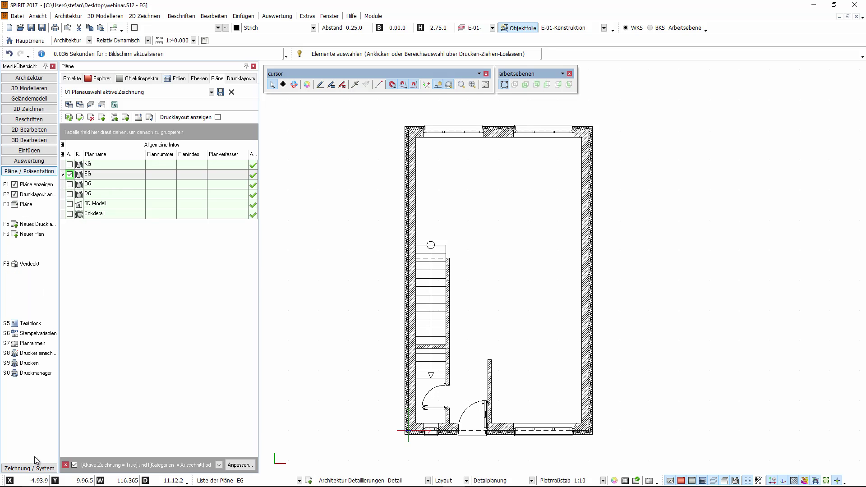
{"action": "left_click", "coordinate": [27, 204]}
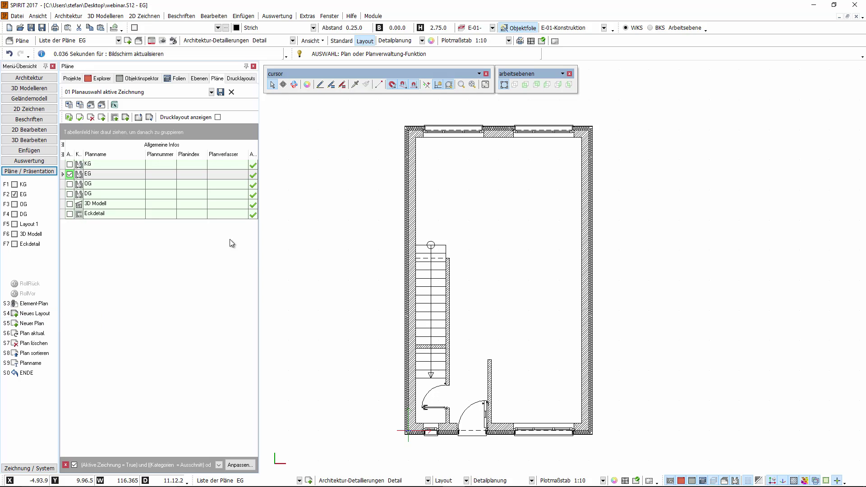
{"action": "left_click", "coordinate": [243, 80]}
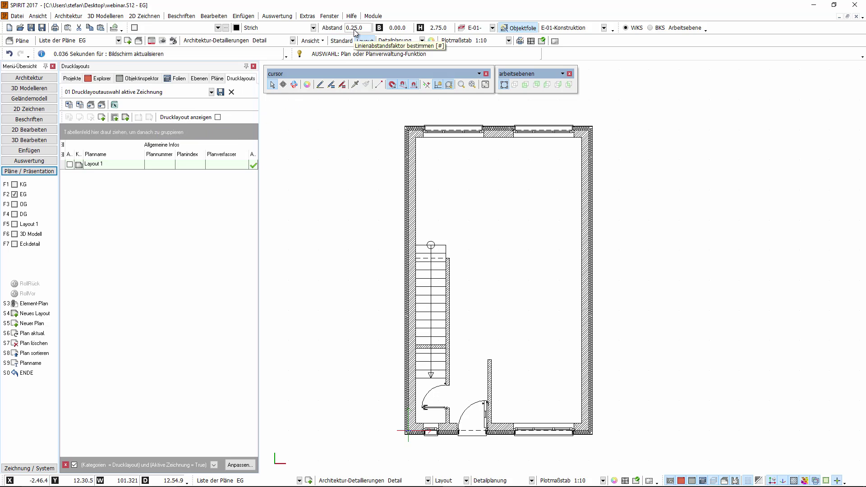
{"action": "left_click", "coordinate": [340, 18]}
{"action": "mouse_move", "coordinate": [354, 35]}
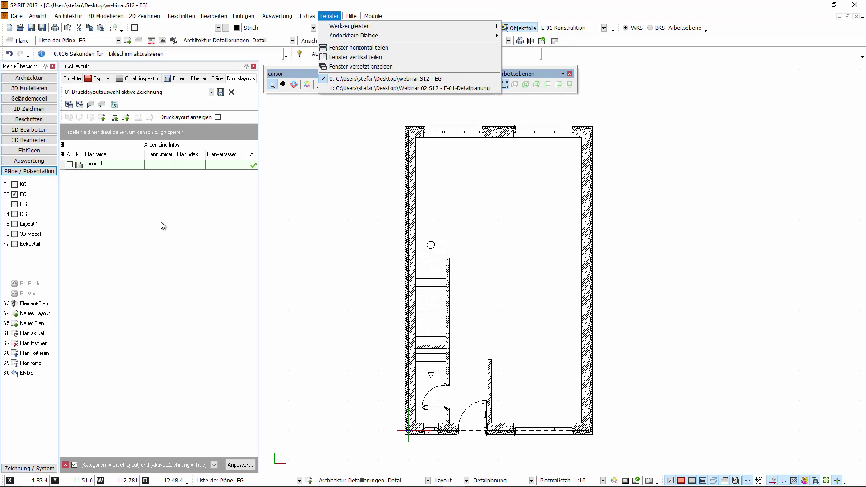
{"action": "left_click", "coordinate": [165, 211]}
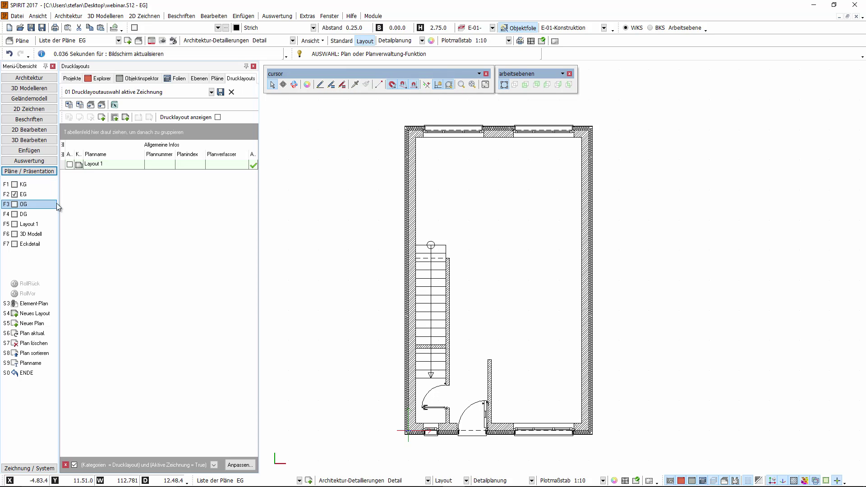
Step: Start a new print layout with the wizard and name it 'Layout 2'
{"action": "left_click", "coordinate": [127, 117]}
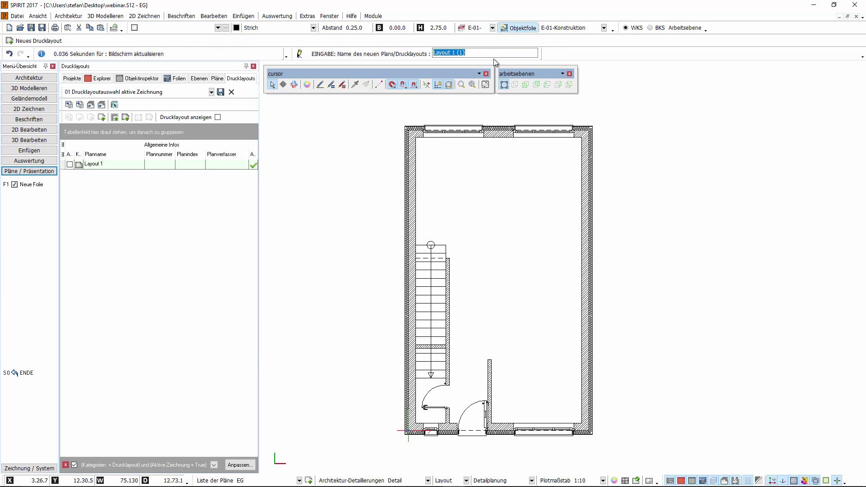
{"action": "left_click", "coordinate": [479, 53]}
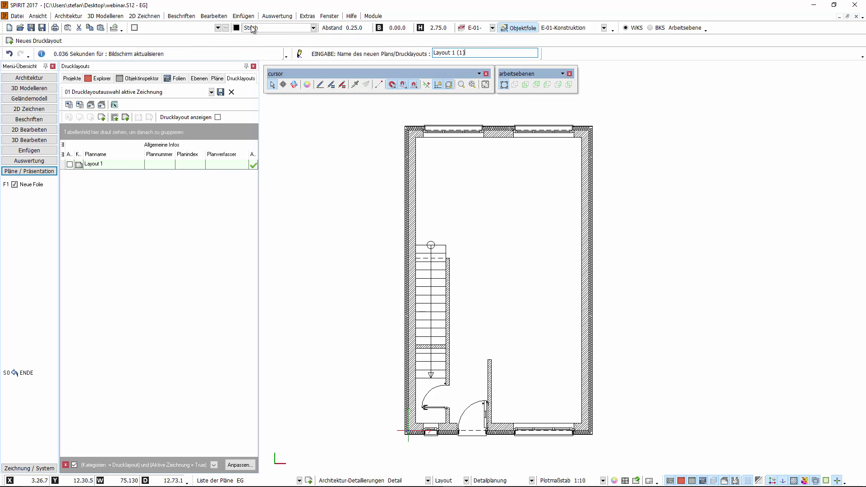
{"action": "key", "text": "BackSpace"}
{"action": "key", "text": "BackSpace"}
{"action": "key", "text": "BackSpace"}
{"action": "key", "text": "BackSpace"}
{"action": "key", "text": "BackSpace"}
{"action": "type", "text": "2"}
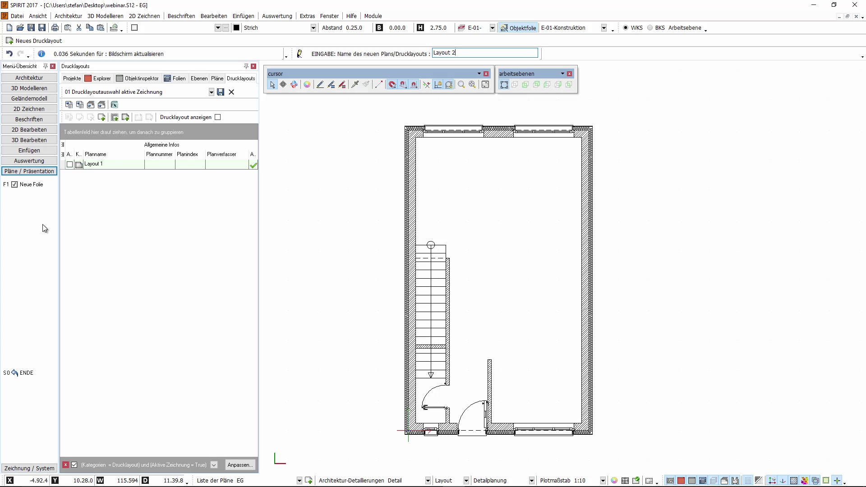
{"action": "key", "text": "Return"}
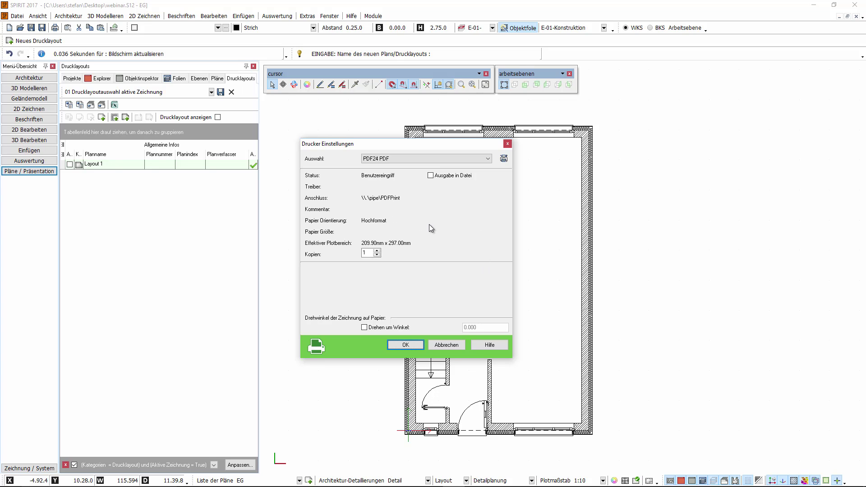
Step: Set the PDF24 printer's page orientation to Querformat (landscape)
{"action": "left_click", "coordinate": [505, 159]}
{"action": "left_click", "coordinate": [539, 298]}
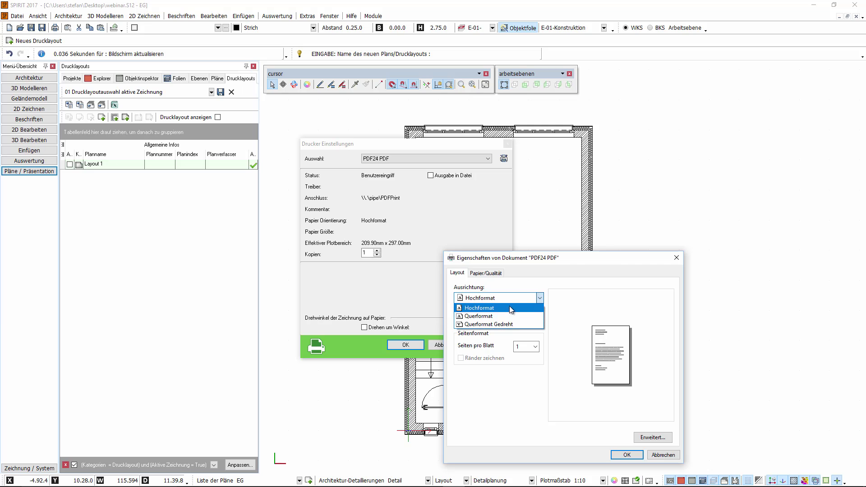
{"action": "left_click", "coordinate": [501, 316]}
Step: Choose A3 paper in the advanced PDF24 options and confirm all dialogs to create Layout 2
{"action": "left_click", "coordinate": [661, 444]}
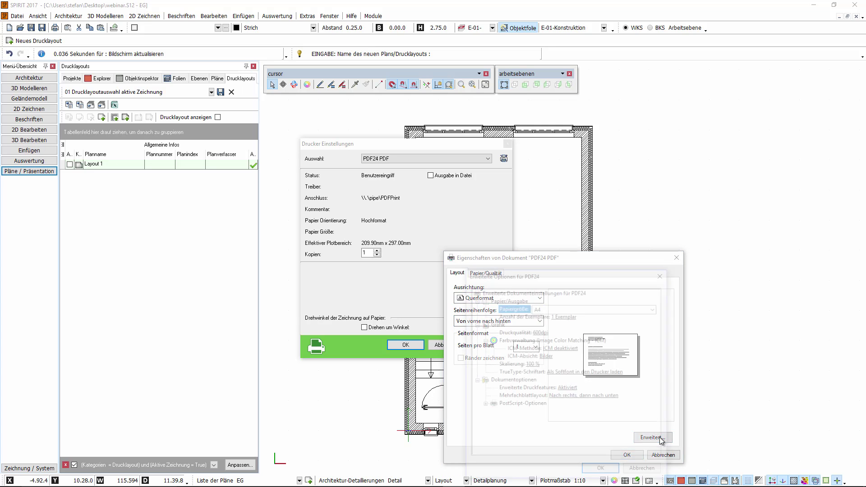
{"action": "left_click", "coordinate": [512, 307]}
{"action": "left_click", "coordinate": [655, 308]}
{"action": "scroll", "coordinate": [594, 144], "scroll_direction": "up", "scroll_amount": 3}
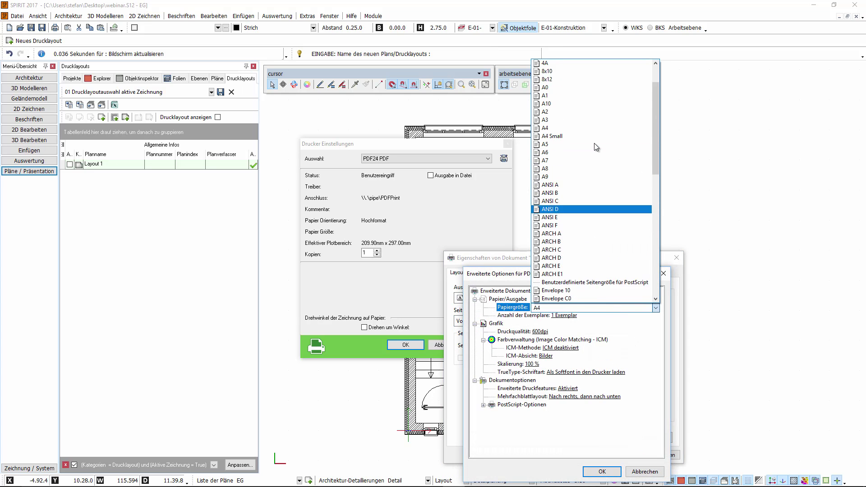
{"action": "left_click", "coordinate": [577, 128]}
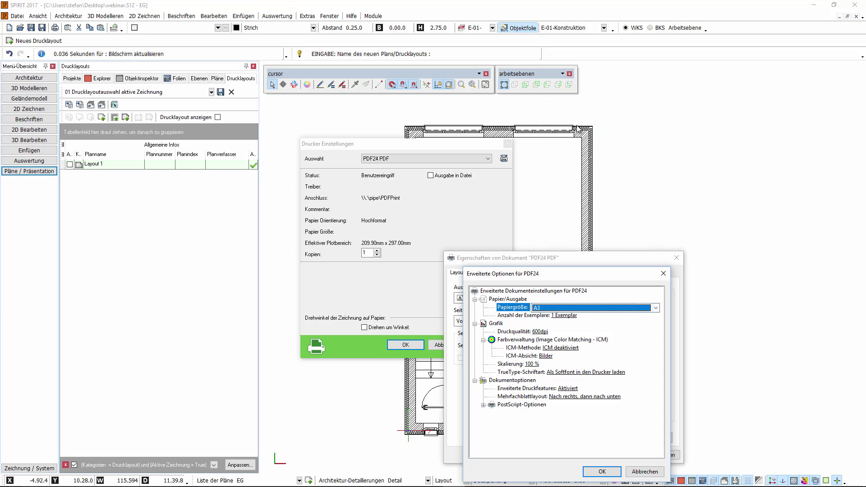
{"action": "left_click", "coordinate": [602, 471]}
{"action": "left_click", "coordinate": [627, 456]}
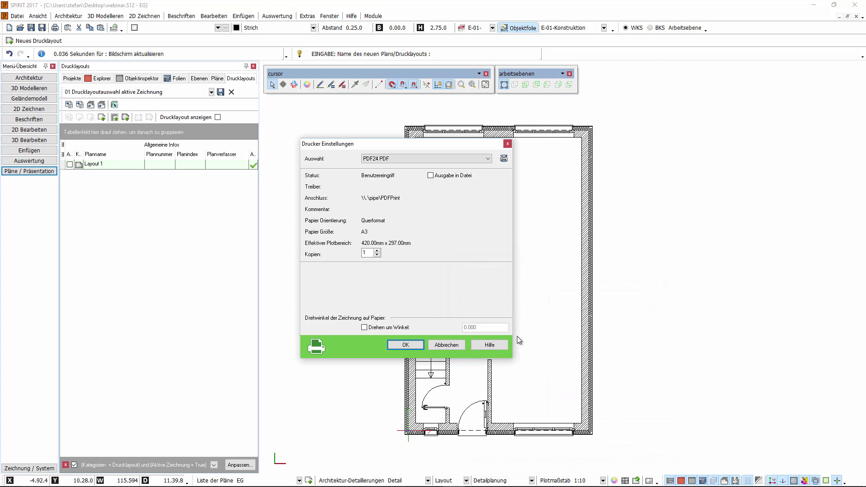
{"action": "left_click", "coordinate": [405, 345]}
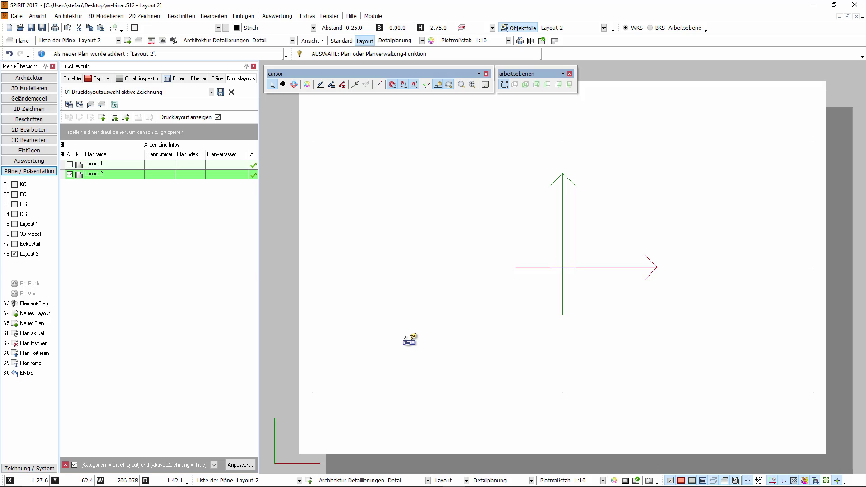
Step: Check the Folien list for the new Layout 2 layer, then return to the Pläne list
{"action": "left_click", "coordinate": [179, 79]}
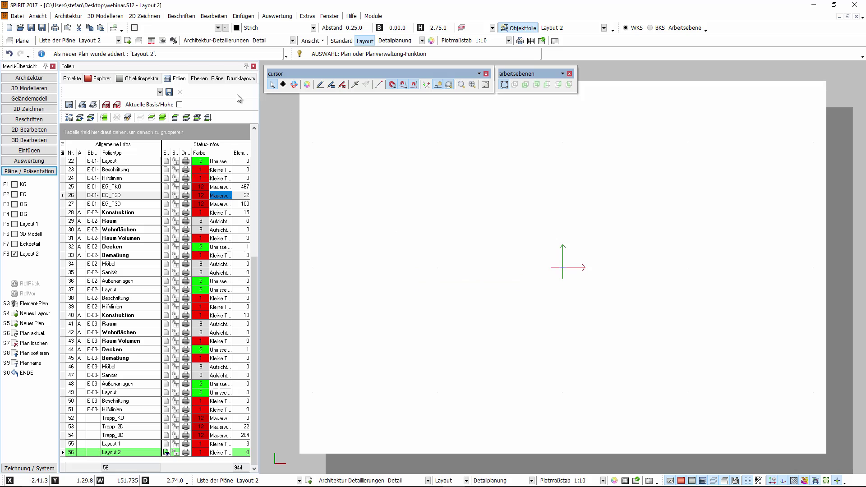
{"action": "left_click", "coordinate": [218, 79]}
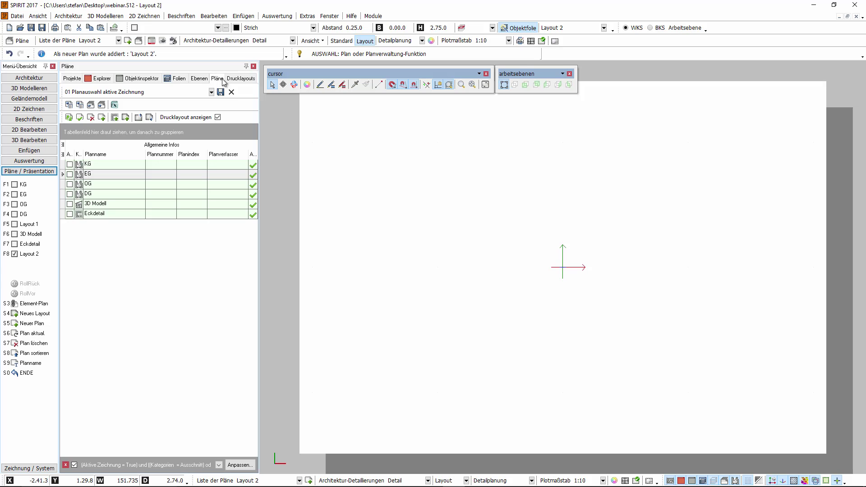
Step: Place the KG and EG floor plans side by side at the top of Layout 2
{"action": "left_click", "coordinate": [60, 164]}
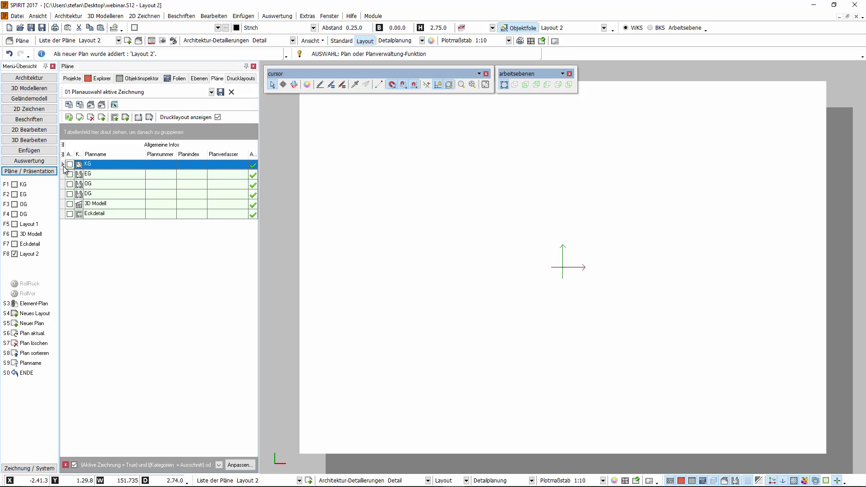
{"action": "left_click_drag", "start_coordinate": [80, 165], "coordinate": [433, 228]}
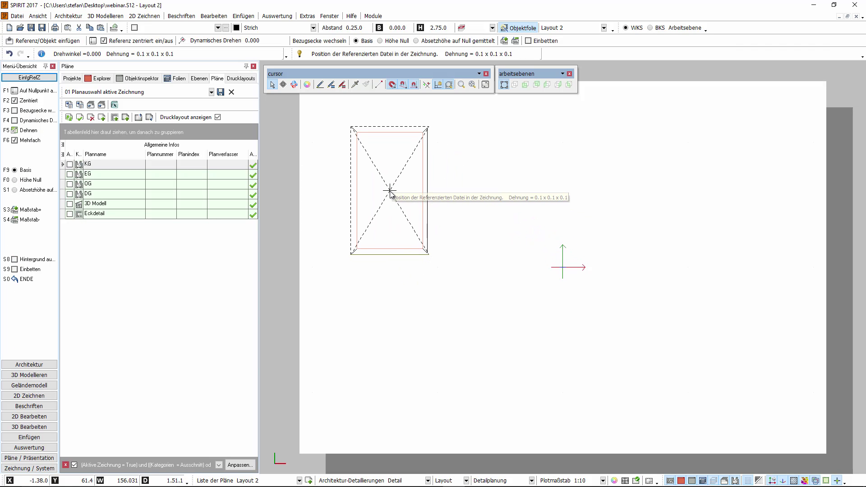
{"action": "left_click", "coordinate": [390, 191]}
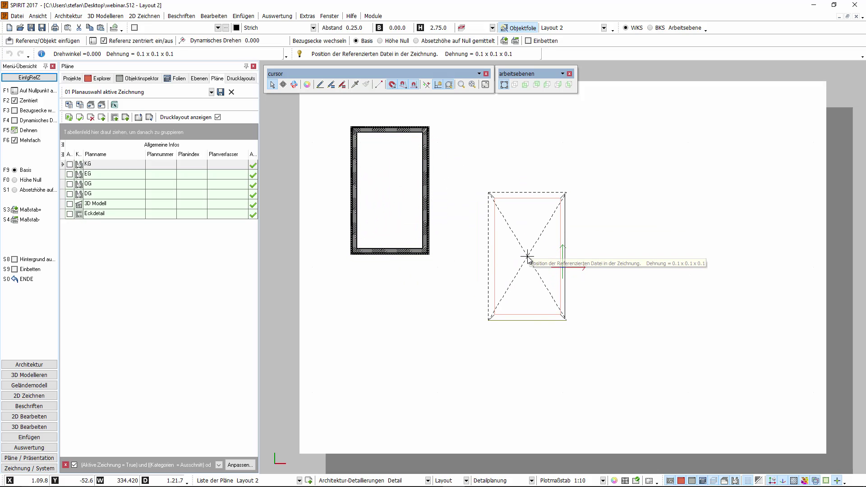
{"action": "key", "text": "Escape"}
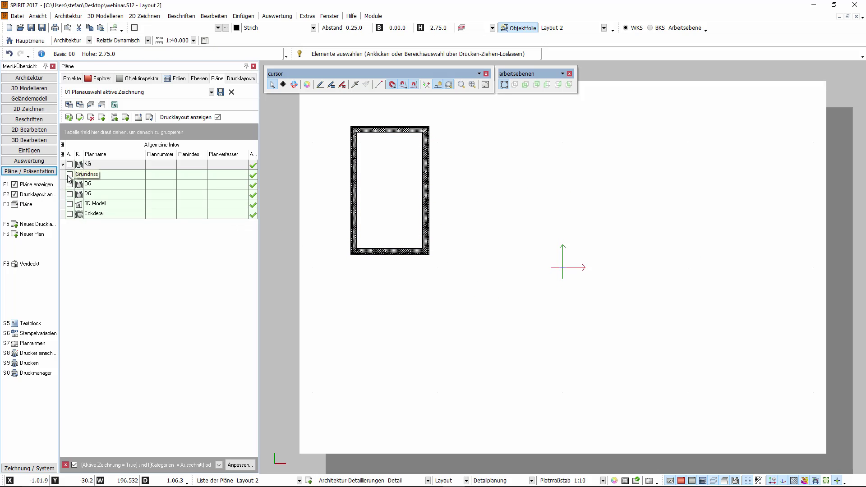
{"action": "left_click", "coordinate": [81, 176]}
{"action": "left_click_drag", "start_coordinate": [80, 176], "coordinate": [554, 207]}
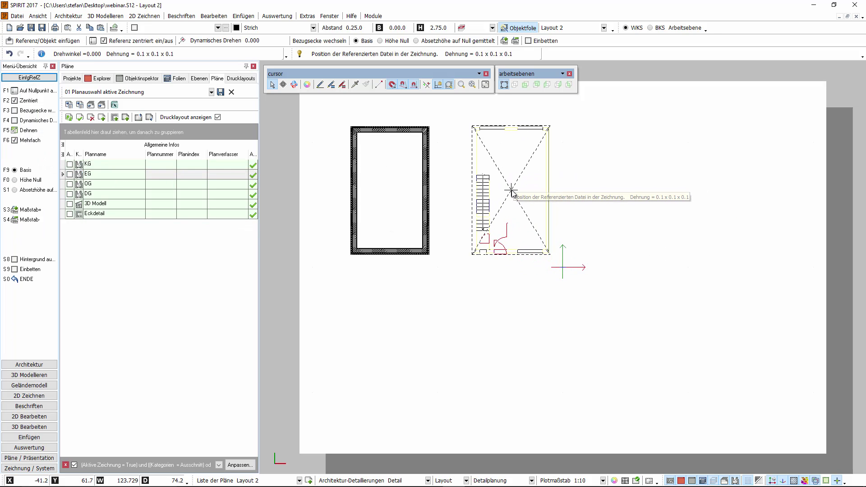
{"action": "left_click", "coordinate": [513, 192]}
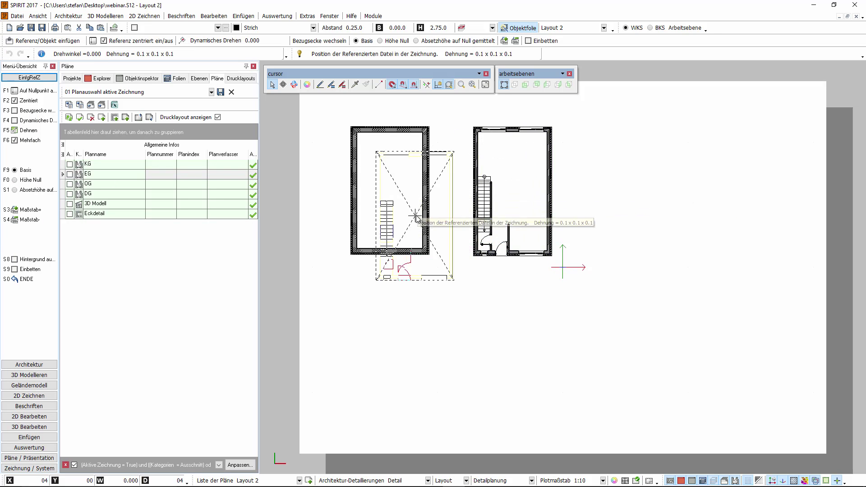
{"action": "key", "text": "Escape"}
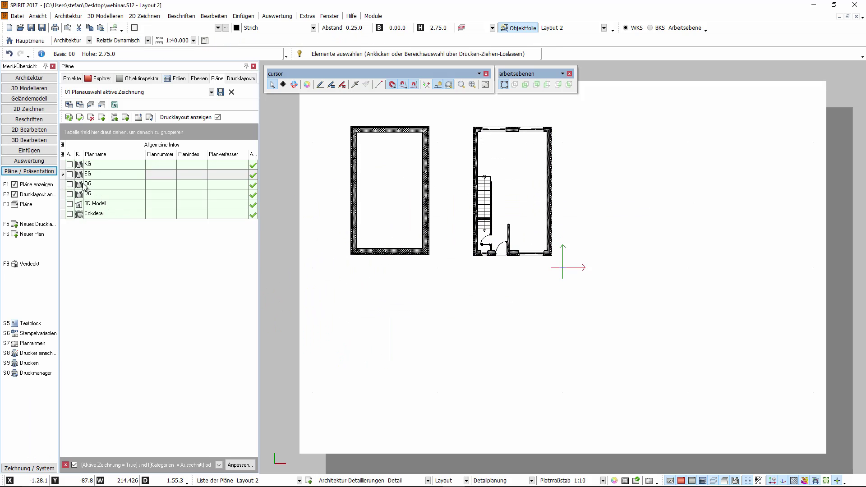
Step: Place the OG plan right of EG and drag the Eckdetail plan onto the sheet
{"action": "left_click", "coordinate": [85, 186]}
{"action": "left_click_drag", "start_coordinate": [71, 188], "coordinate": [778, 200]}
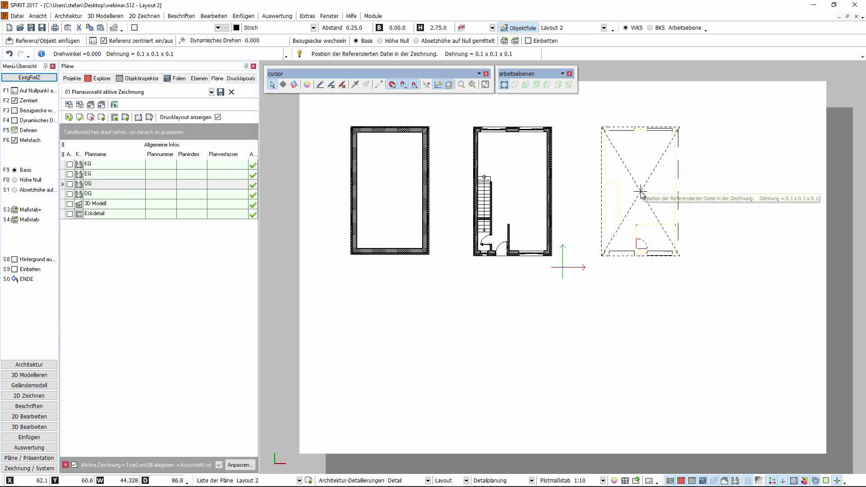
{"action": "left_click", "coordinate": [642, 193]}
{"action": "key", "text": "Escape"}
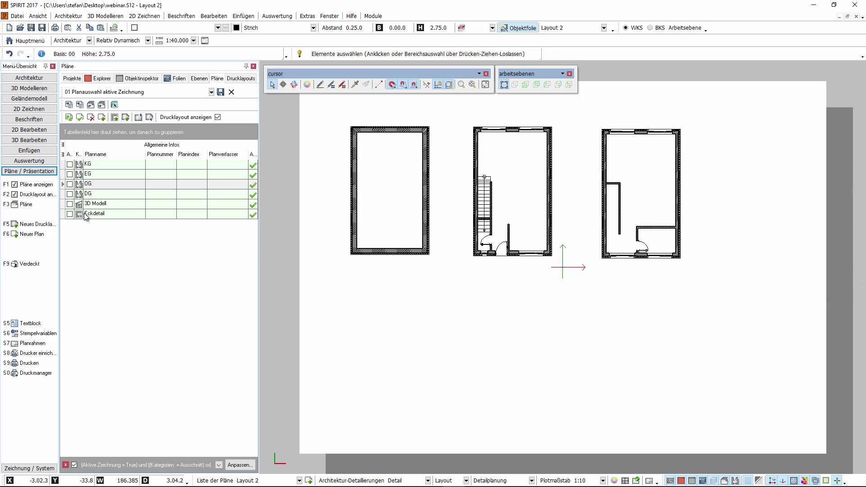
{"action": "left_click_drag", "start_coordinate": [78, 216], "coordinate": [521, 335]}
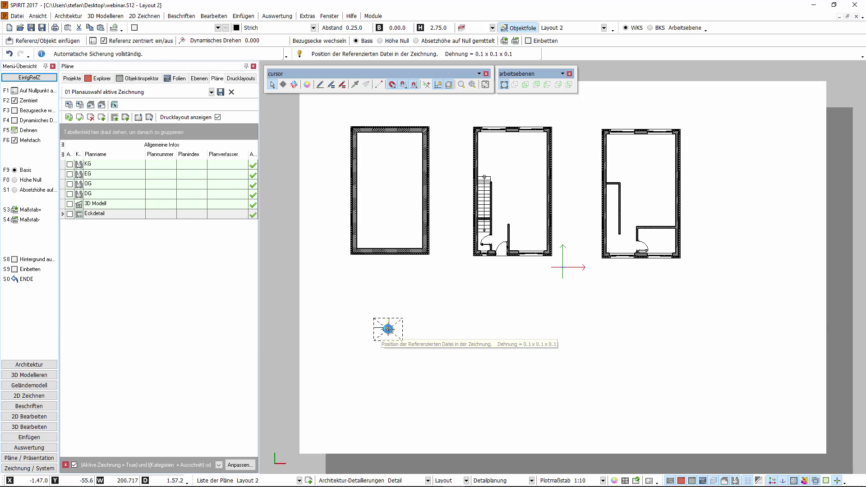
Step: Place Eckdetail below the floor plans and set its print-scale reference to 1:25
{"action": "left_click", "coordinate": [377, 332]}
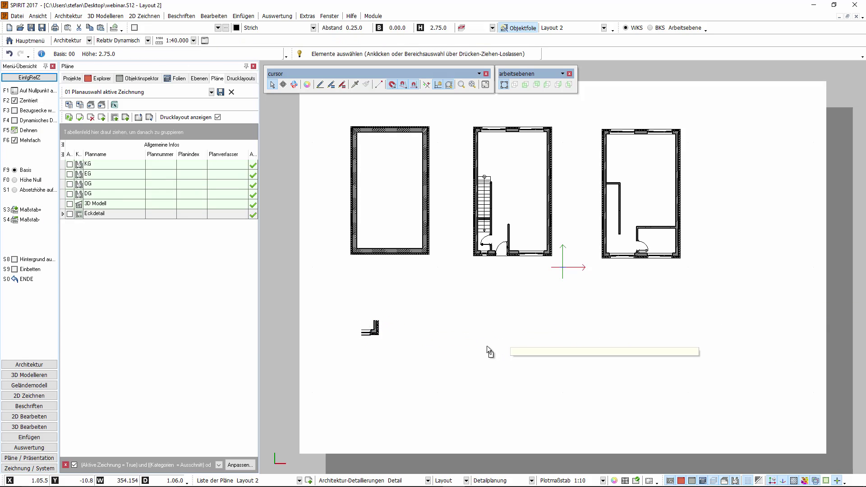
{"action": "left_click", "coordinate": [373, 328]}
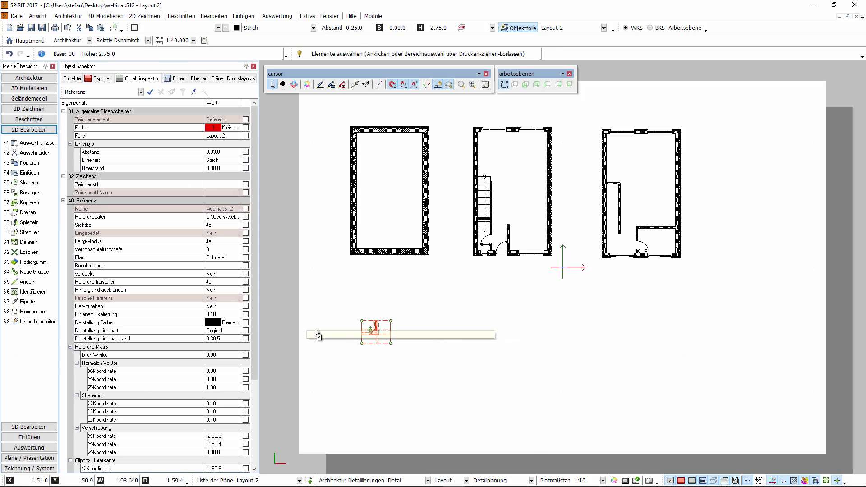
{"action": "left_click_drag", "start_coordinate": [254, 288], "coordinate": [254, 359]}
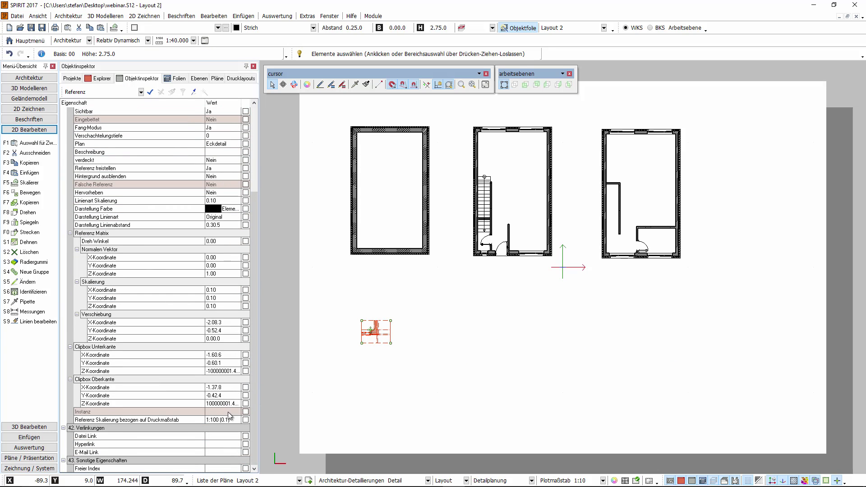
{"action": "left_click", "coordinate": [226, 420]}
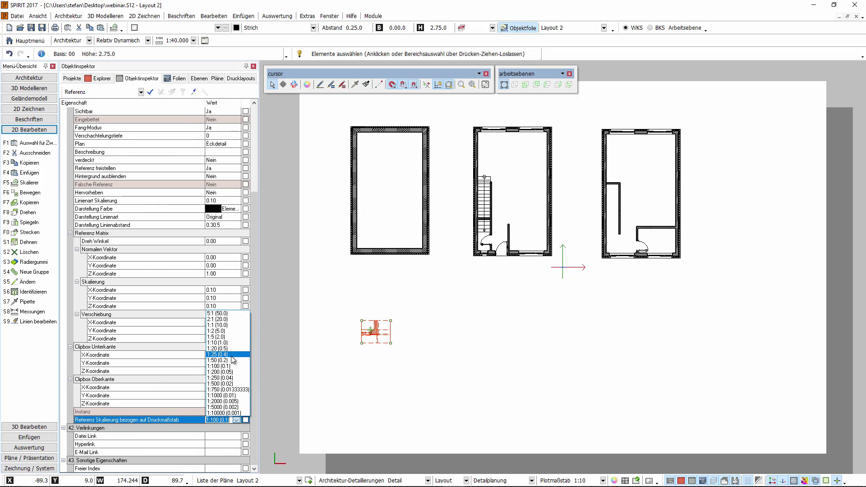
{"action": "left_click", "coordinate": [228, 344]}
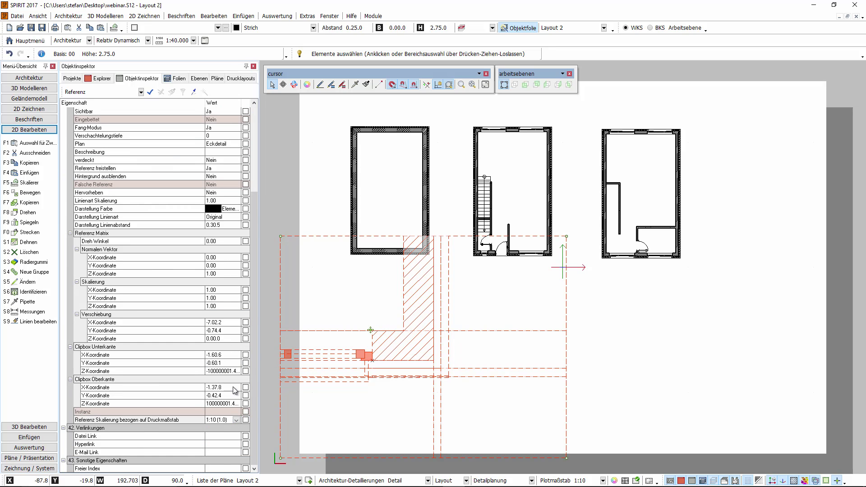
{"action": "left_click", "coordinate": [236, 420]}
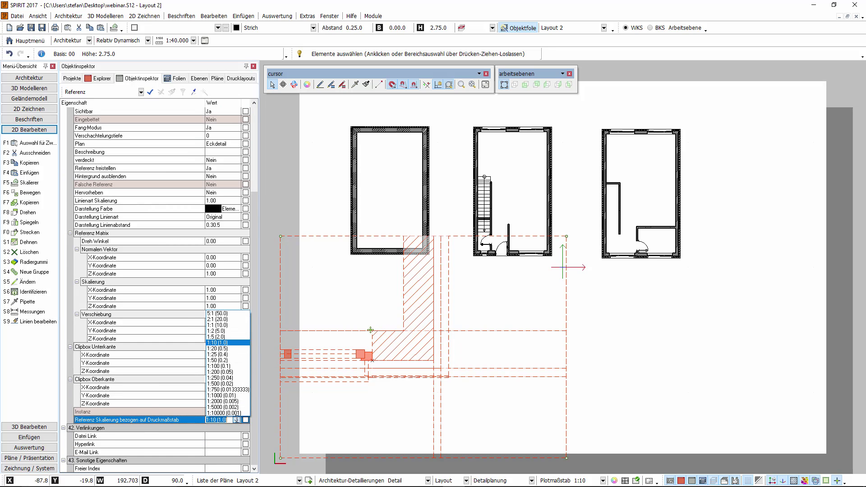
{"action": "left_click", "coordinate": [221, 354]}
Step: Move Eckdetail slightly right with F6, then return to the Pläne list's layout choices
{"action": "left_click", "coordinate": [571, 396]}
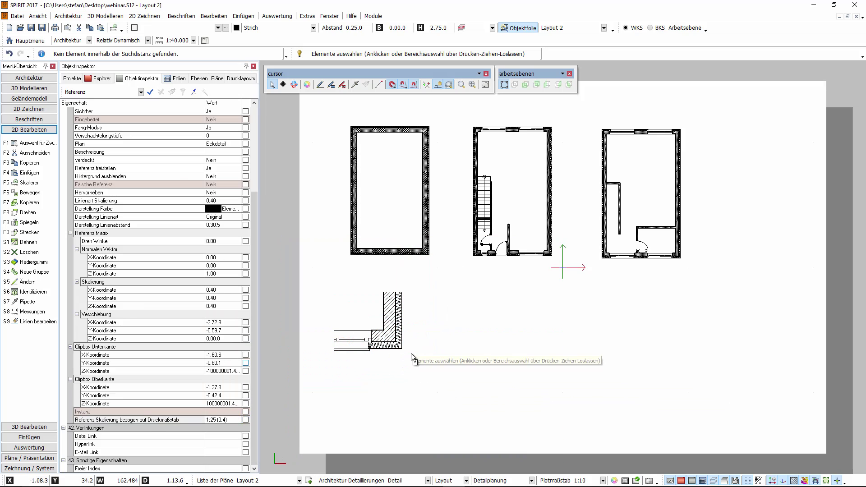
{"action": "left_click", "coordinate": [396, 346]}
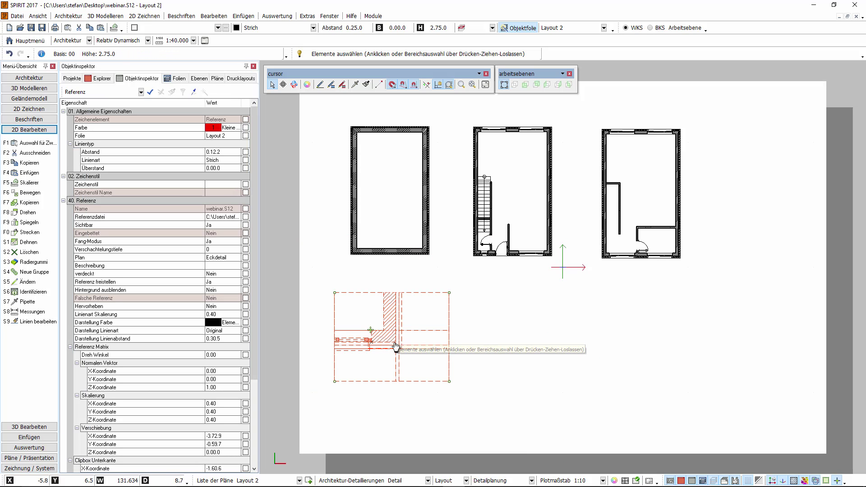
{"action": "key", "text": "F6"}
{"action": "left_click", "coordinate": [444, 369]}
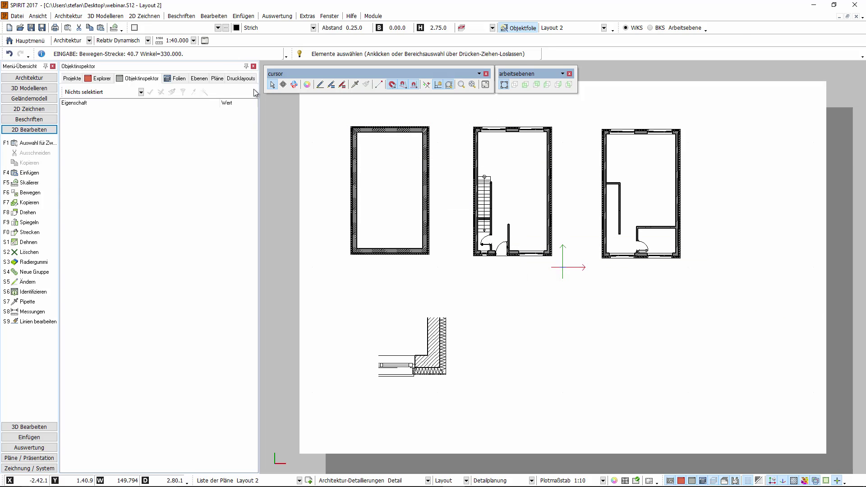
{"action": "left_click", "coordinate": [217, 78]}
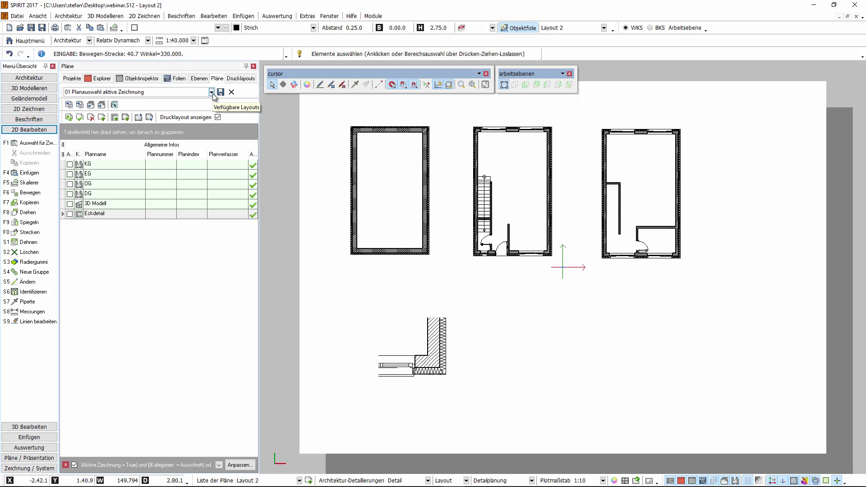
{"action": "left_click", "coordinate": [211, 92]}
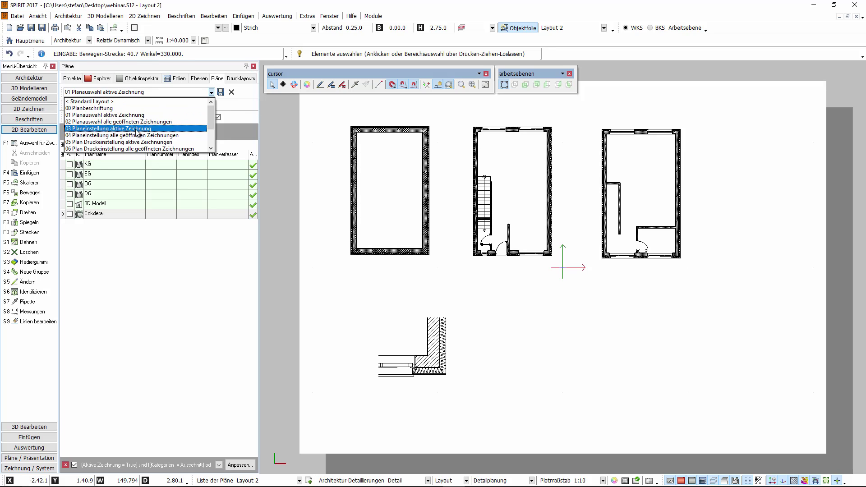
Step: Switch the plan list to '02 Planauswahl alle geöffneten Zeichnungen', expand Webinar 02.S12 and select E-01-Vorentwurf
{"action": "scroll", "coordinate": [154, 136], "scroll_direction": "down", "scroll_amount": 1}
{"action": "scroll", "coordinate": [151, 137], "scroll_direction": "up", "scroll_amount": 1}
{"action": "scroll", "coordinate": [149, 135], "scroll_direction": "up", "scroll_amount": 1}
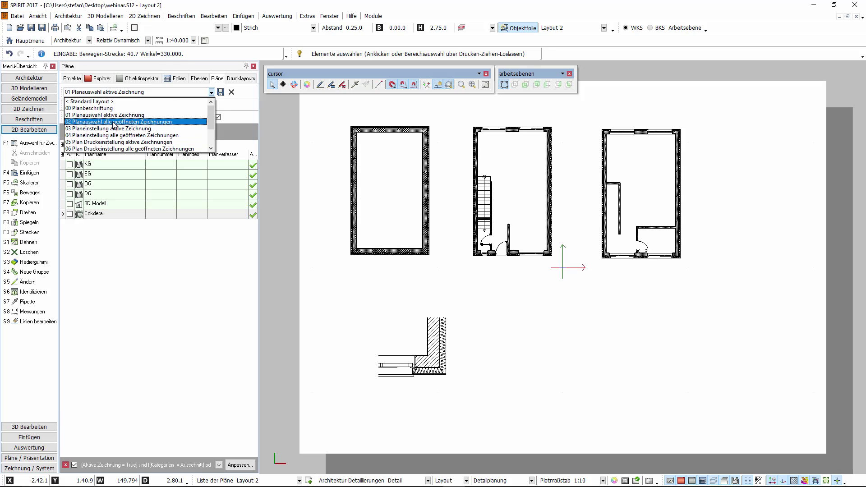
{"action": "left_click", "coordinate": [143, 123]}
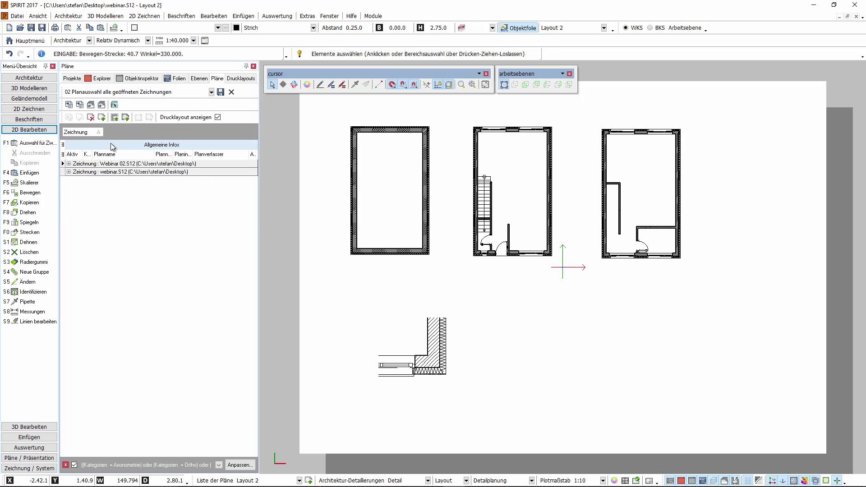
{"action": "left_click", "coordinate": [68, 164]}
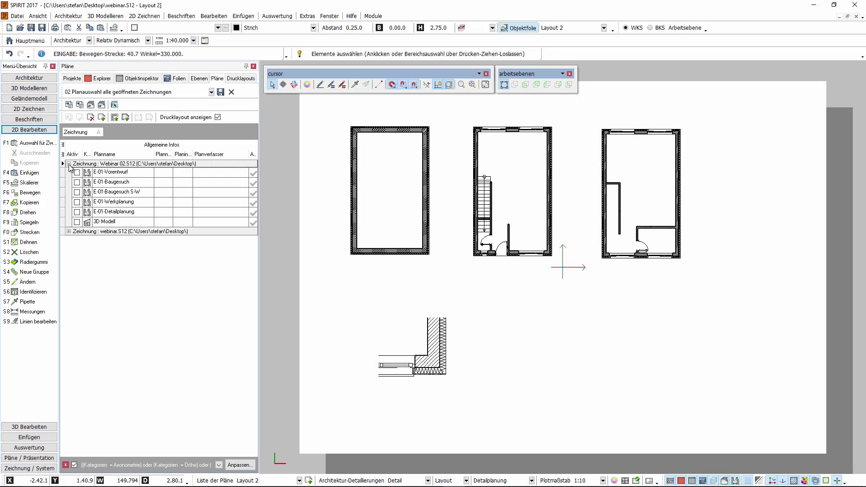
{"action": "left_click", "coordinate": [92, 176]}
Step: Place the E-01-Vorentwurf plan on the Layout 2 sheet, then show the layer table
{"action": "left_click_drag", "start_coordinate": [91, 176], "coordinate": [587, 345]}
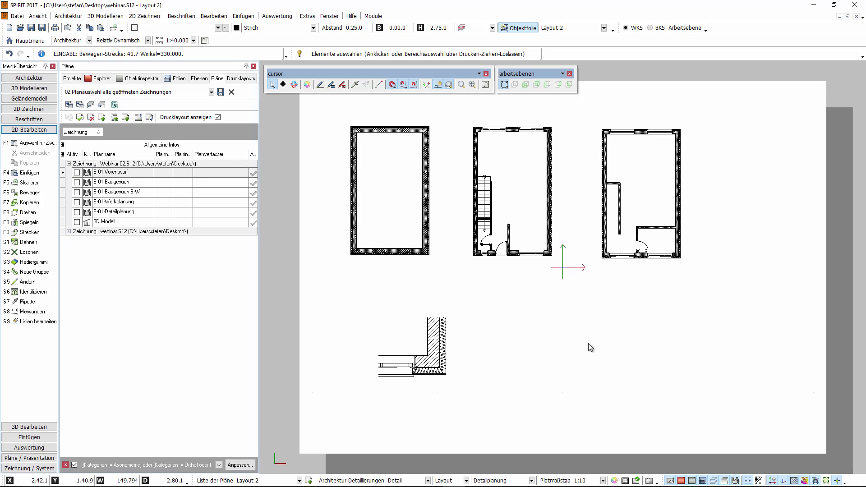
{"action": "left_click", "coordinate": [663, 356]}
{"action": "right_click", "coordinate": [550, 359]}
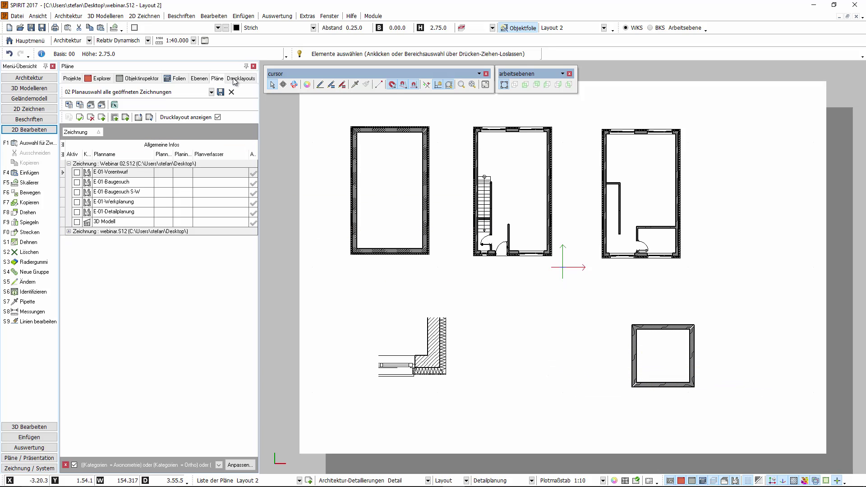
{"action": "left_click", "coordinate": [176, 79]}
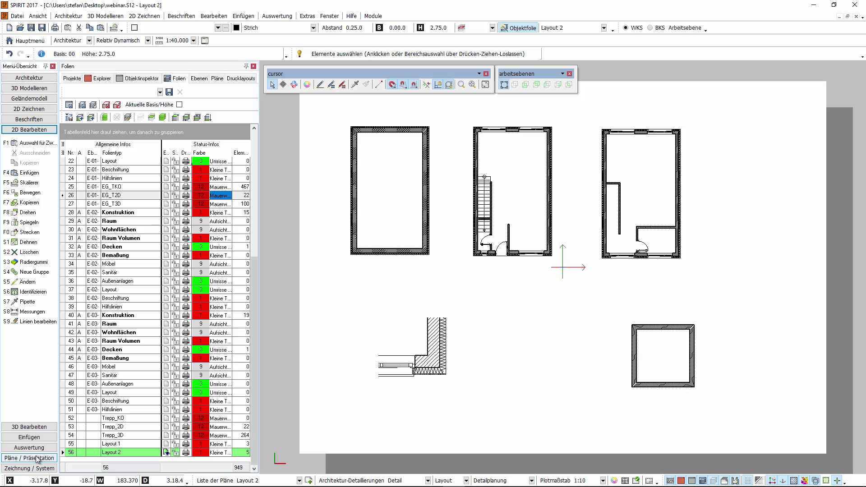
Step: Launch the Druckmanager from Pläne / Präsentation and confirm saving all open drawings
{"action": "left_click", "coordinate": [18, 18]}
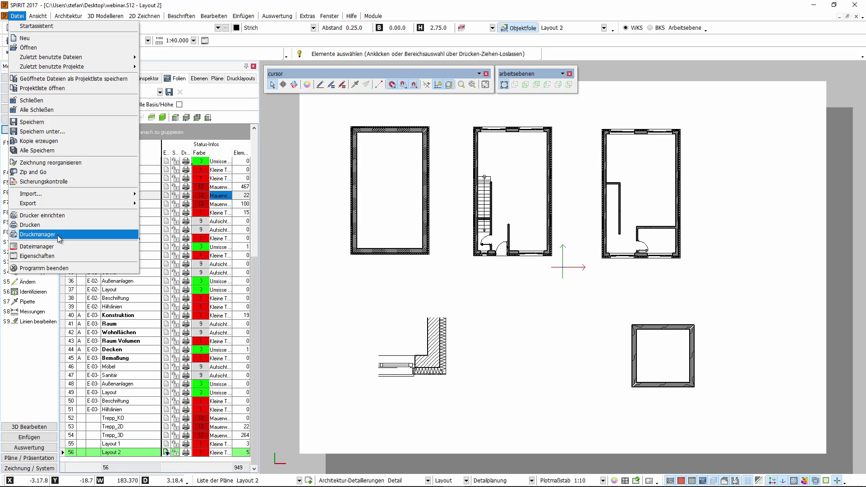
{"action": "left_click", "coordinate": [32, 463]}
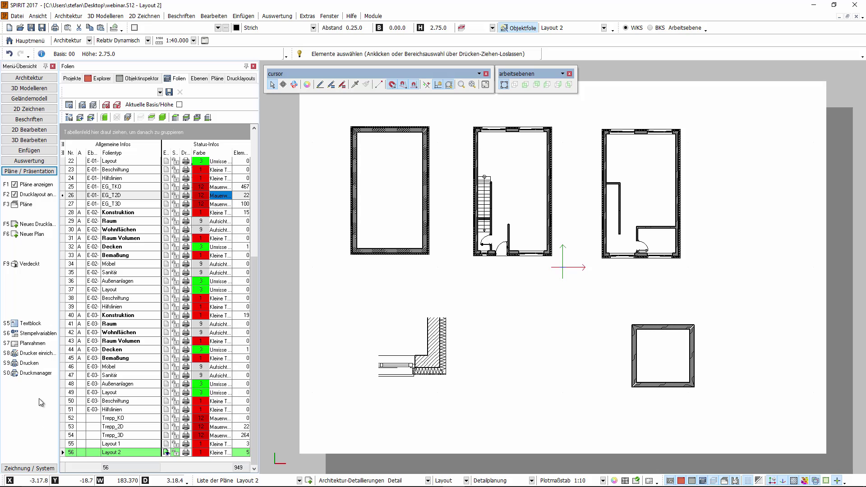
{"action": "left_click", "coordinate": [39, 374]}
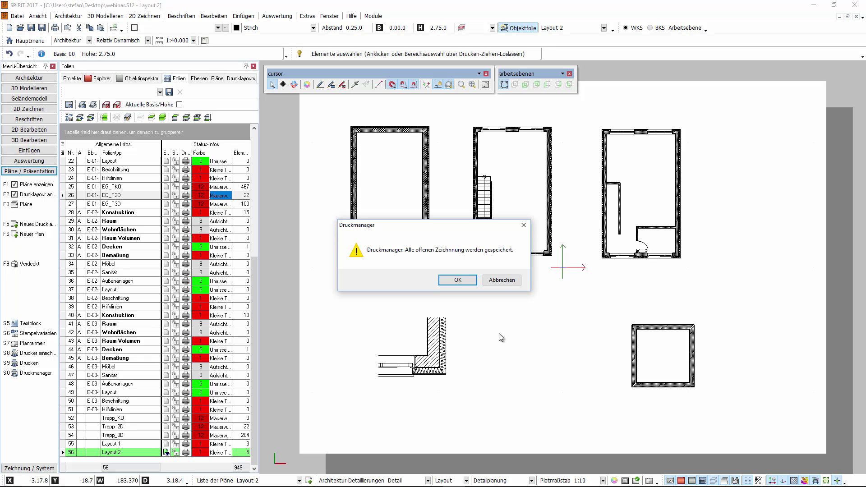
{"action": "left_click", "coordinate": [461, 279]}
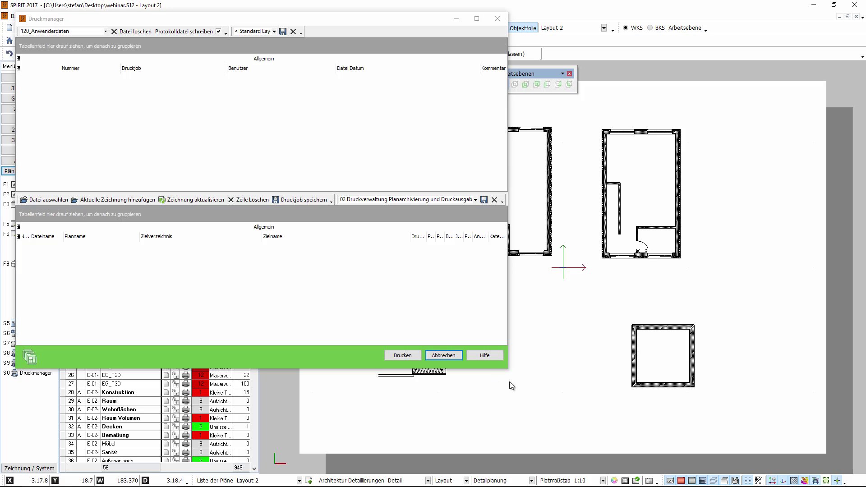
Step: Enlarge the Druckmanager window and add webinar.S12's eight plans to the file list
{"action": "left_click_drag", "start_coordinate": [507, 368], "coordinate": [725, 443]}
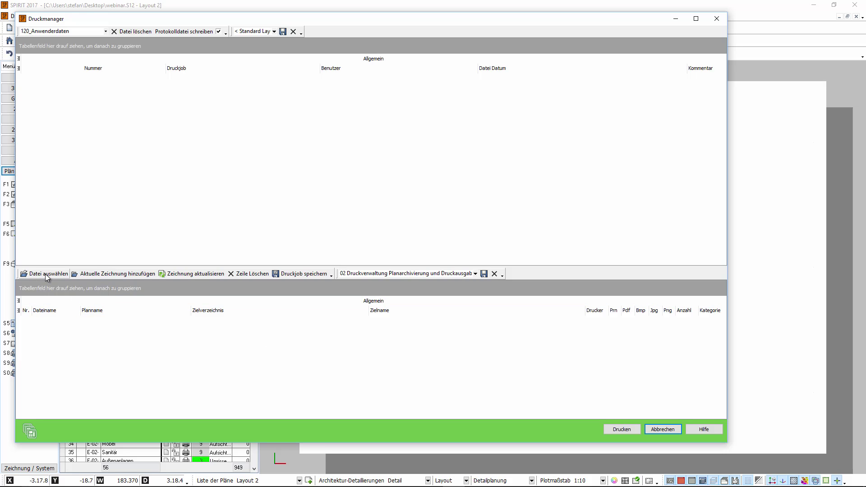
{"action": "left_click", "coordinate": [127, 273]}
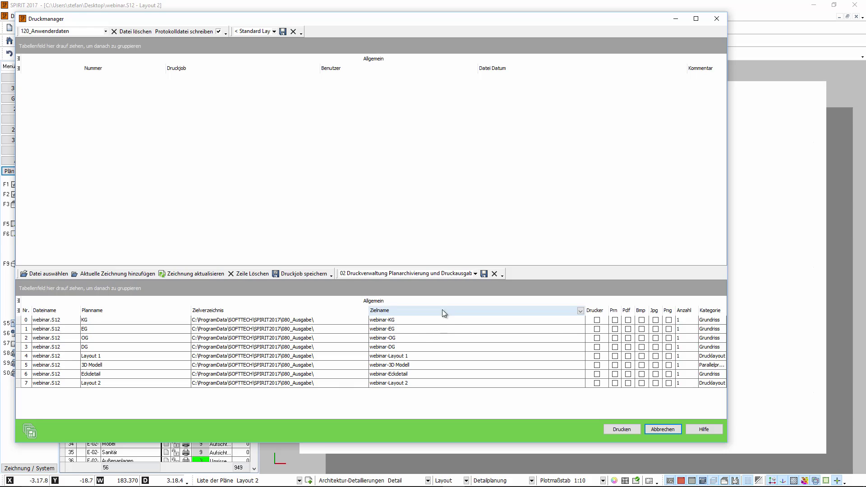
Step: Hide the Png and Bmp columns in the print-manager table and start saving the table layout
{"action": "left_click", "coordinate": [476, 273]}
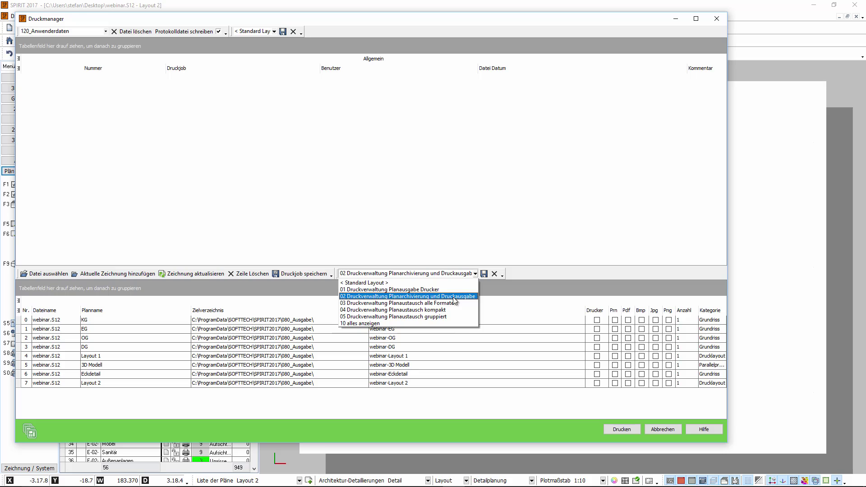
{"action": "left_click", "coordinate": [478, 274]}
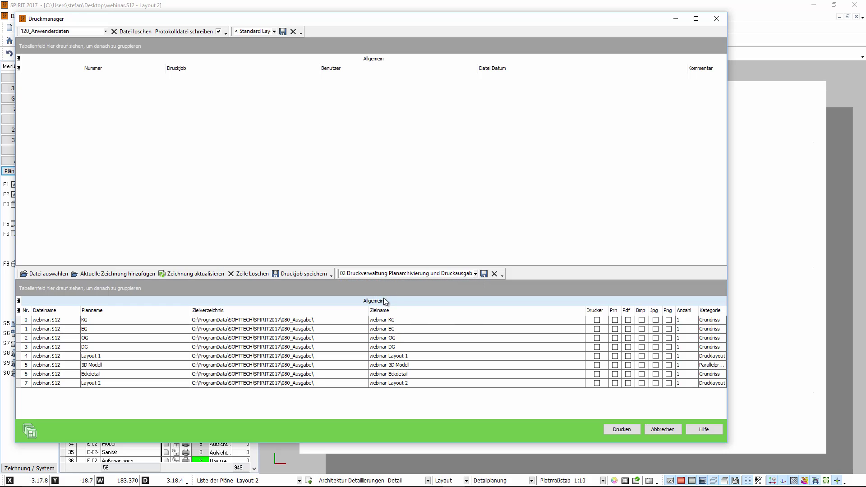
{"action": "left_click", "coordinate": [18, 310]}
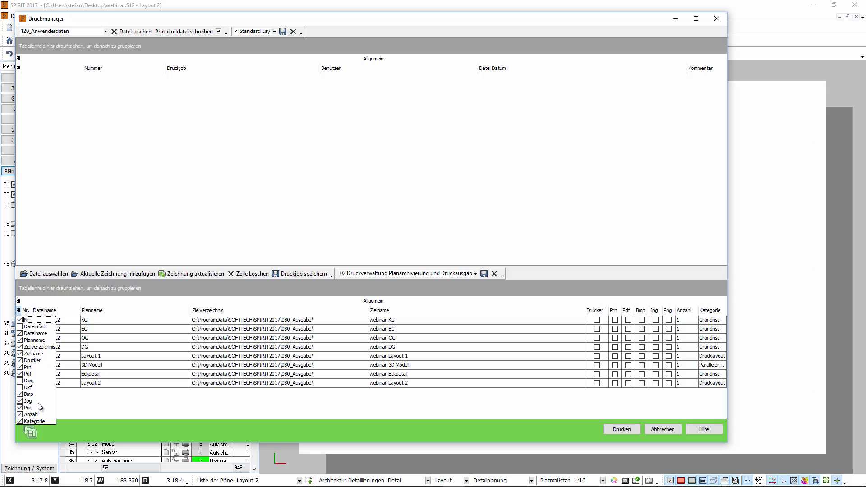
{"action": "left_click", "coordinate": [20, 408]}
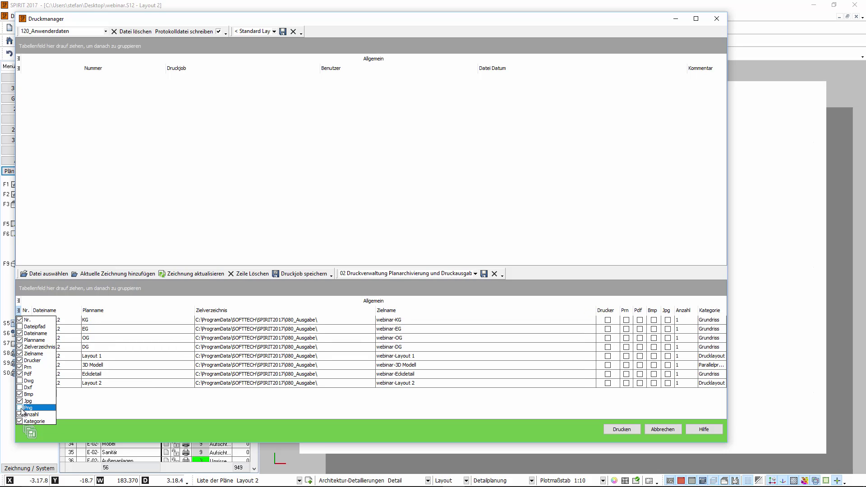
{"action": "left_click", "coordinate": [26, 395]}
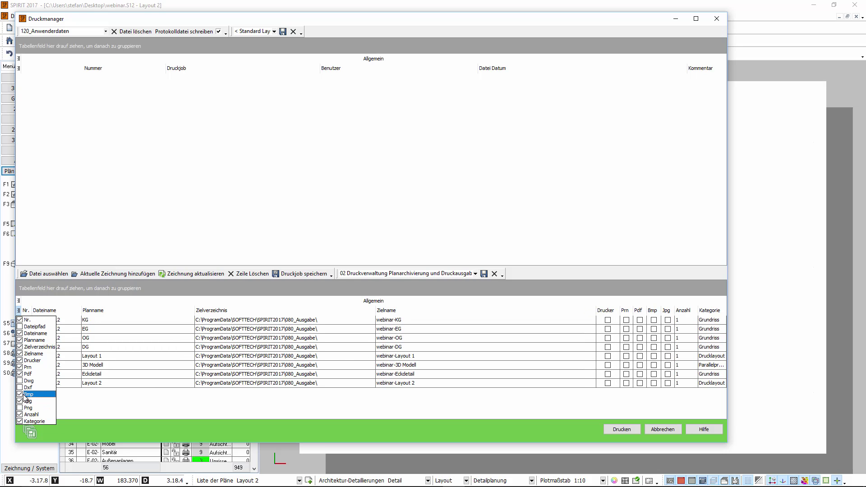
{"action": "left_click", "coordinate": [19, 394]}
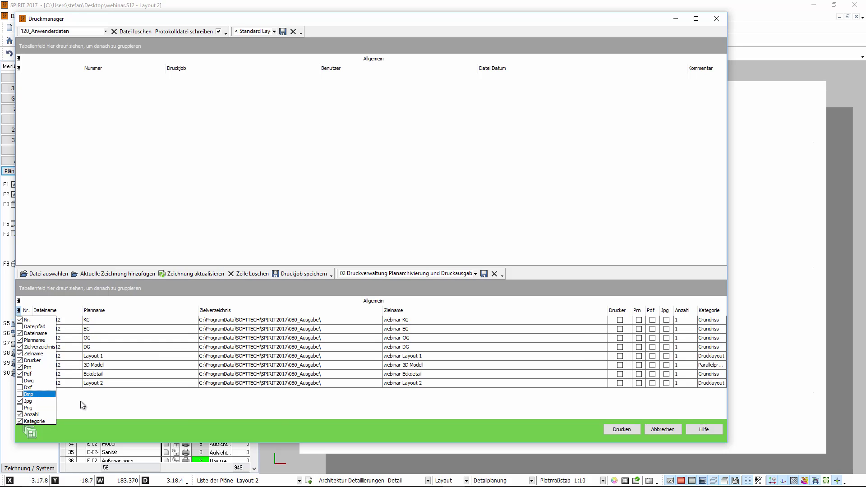
{"action": "left_click", "coordinate": [518, 408]}
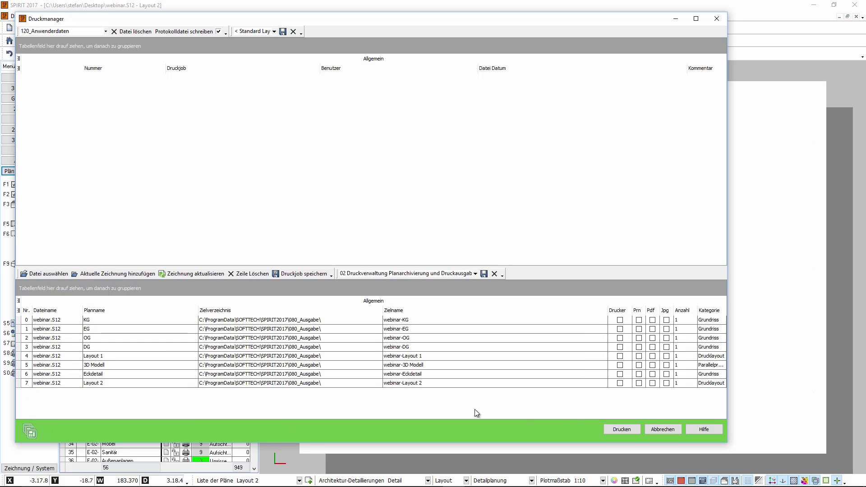
{"action": "left_click", "coordinate": [482, 274]}
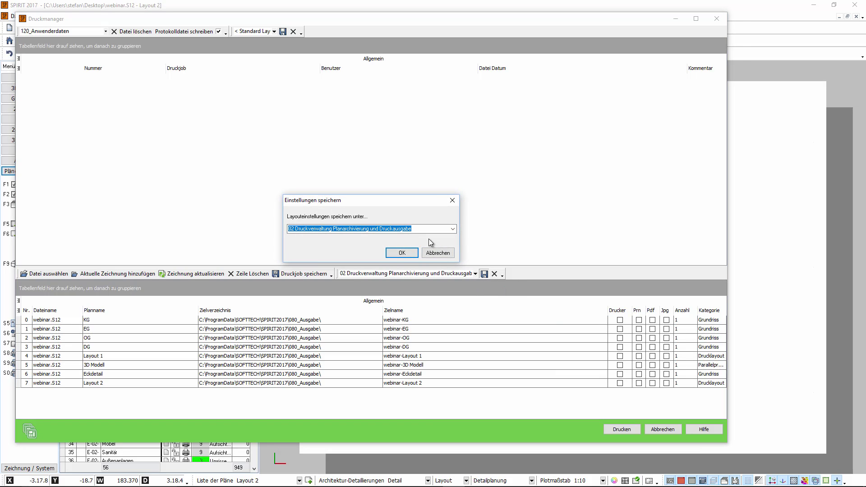
Step: Save the print-job table layout, without Bmp and Png columns, as 'Mein Layout'
{"action": "type", "text": "Mein Layout"}
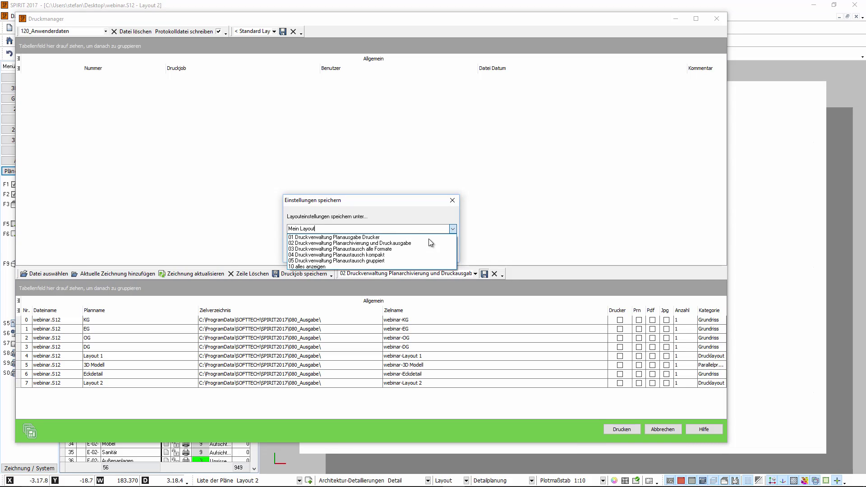
{"action": "key", "text": "Escape"}
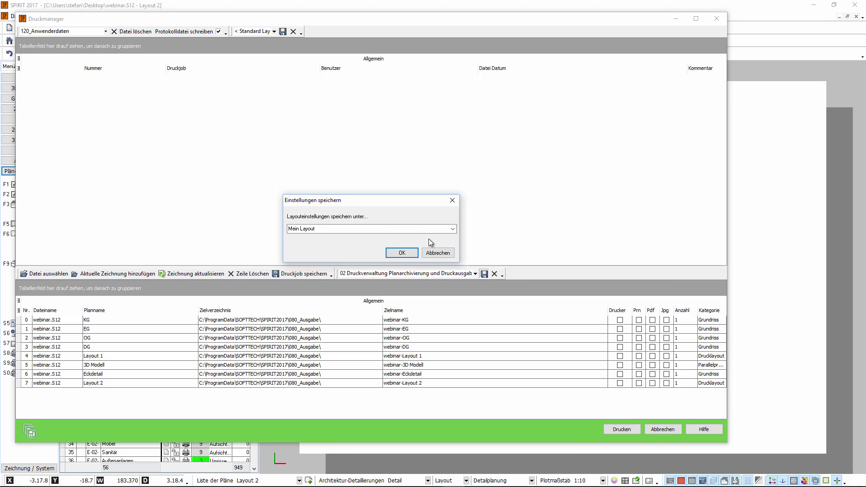
{"action": "left_click", "coordinate": [394, 253]}
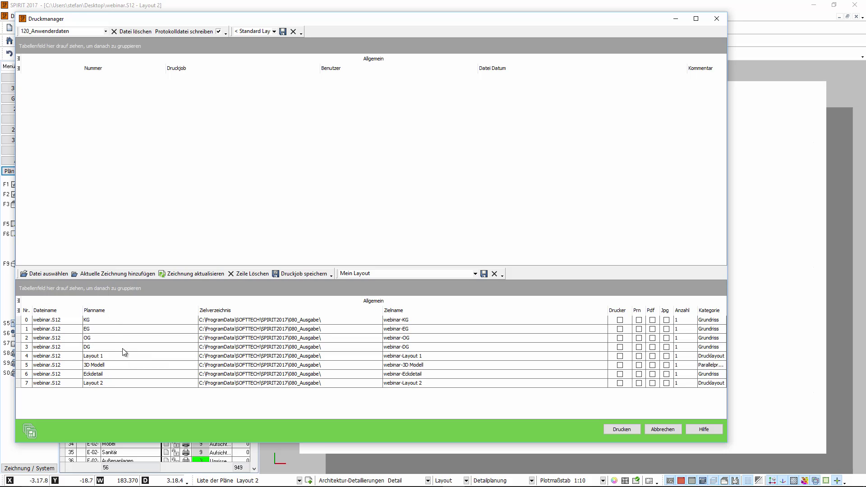
Step: Mark KG for printer output, EG for PDF and OG for JPG in the print manager
{"action": "left_click", "coordinate": [619, 318]}
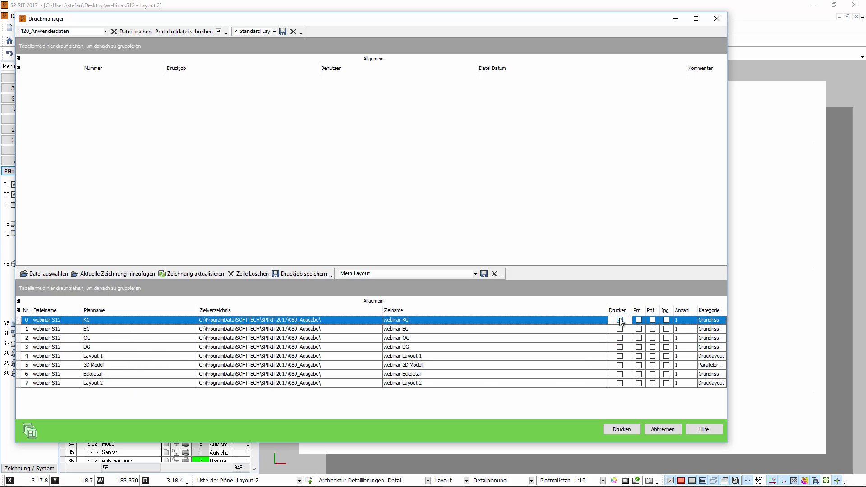
{"action": "left_click", "coordinate": [652, 329]}
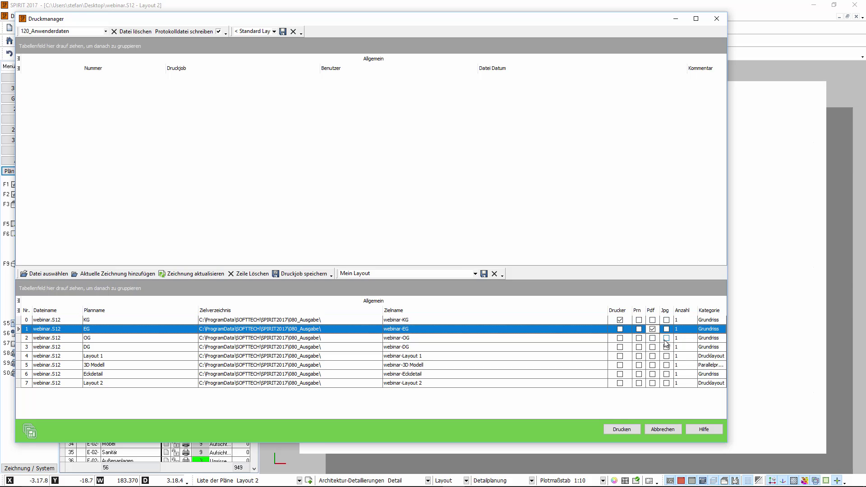
{"action": "left_click", "coordinate": [667, 338]}
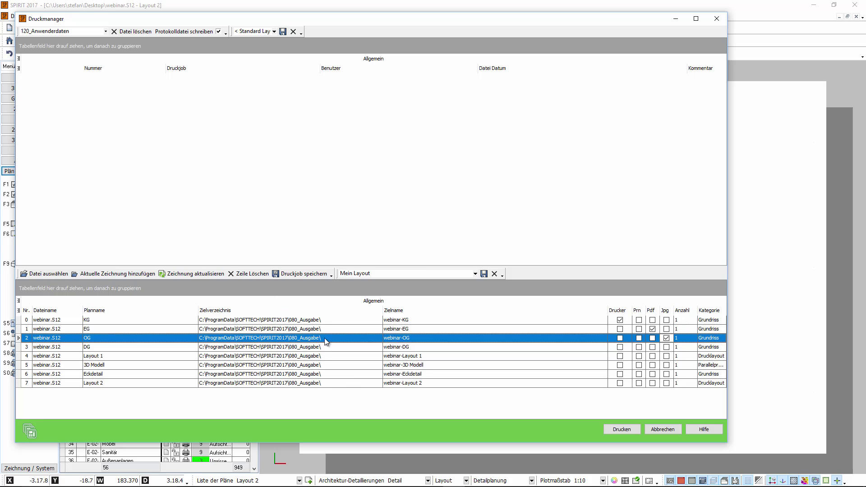
Step: Save the print job as Druckjob01.prs and select it in the print-job list
{"action": "left_click", "coordinate": [305, 274]}
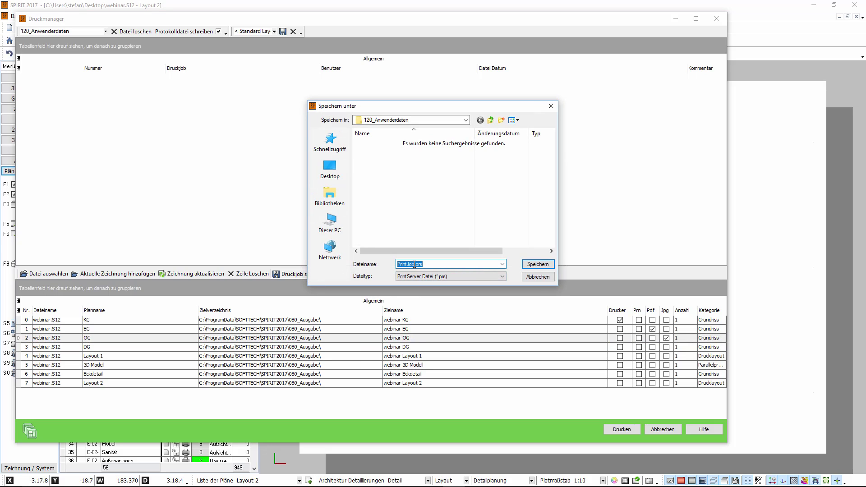
{"action": "type", "text": "Druckjob"}
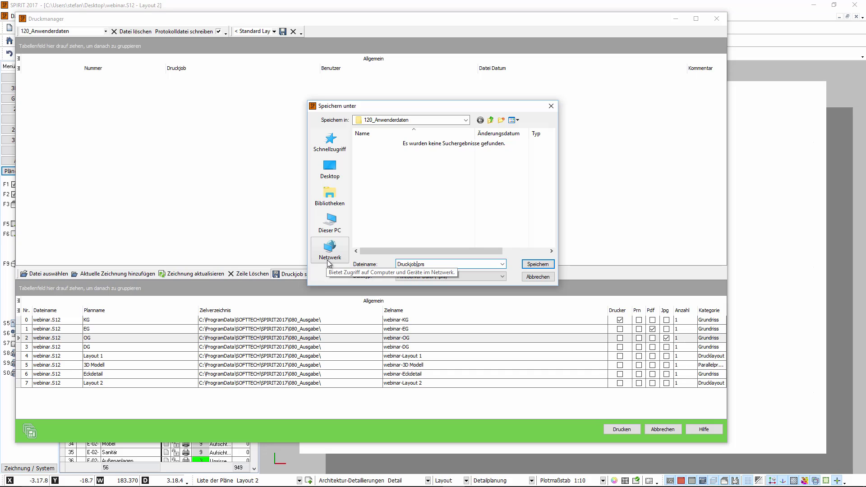
{"action": "type", "text": "01"}
{"action": "left_click", "coordinate": [539, 264]}
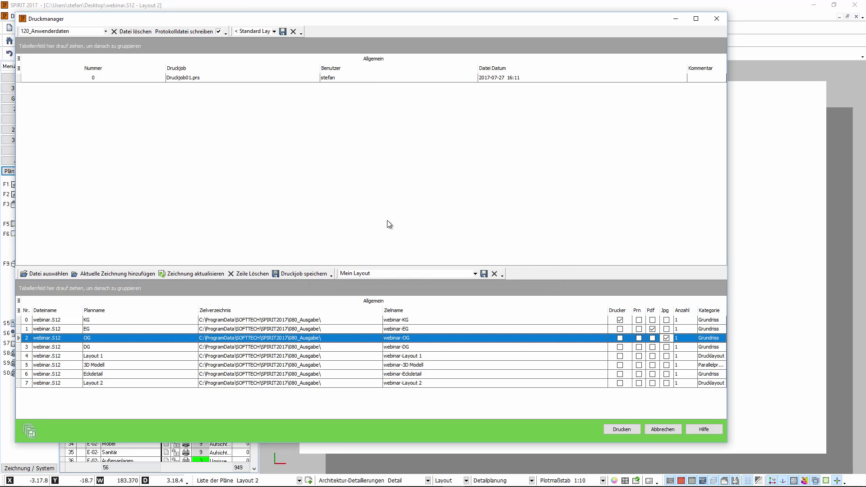
{"action": "left_click", "coordinate": [236, 79]}
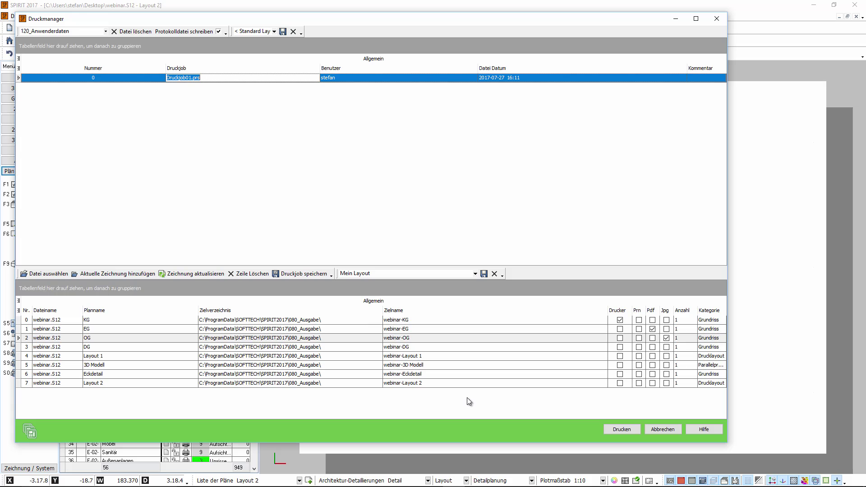
Step: Cancel the Druckmanager without printing, returning to the Layout 2 sheet
{"action": "left_click", "coordinate": [664, 431]}
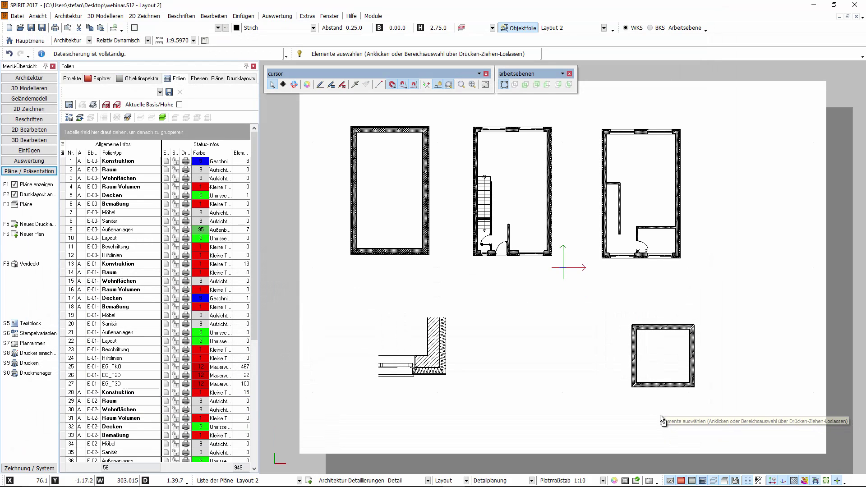